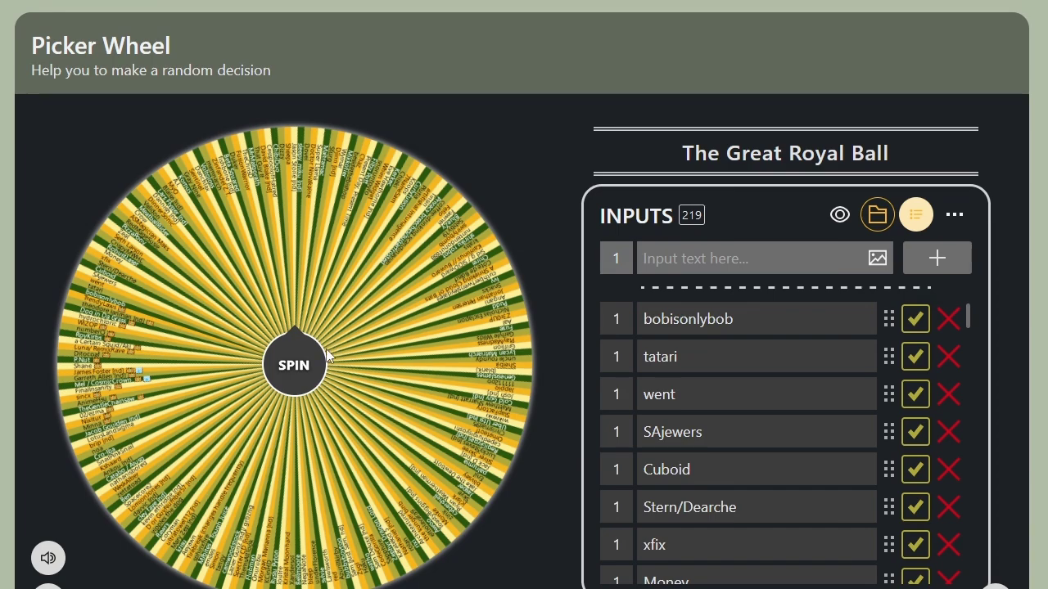
Spin The Great Royal Ball wheel for a random pick, which lands on rixi.
click(288, 379)
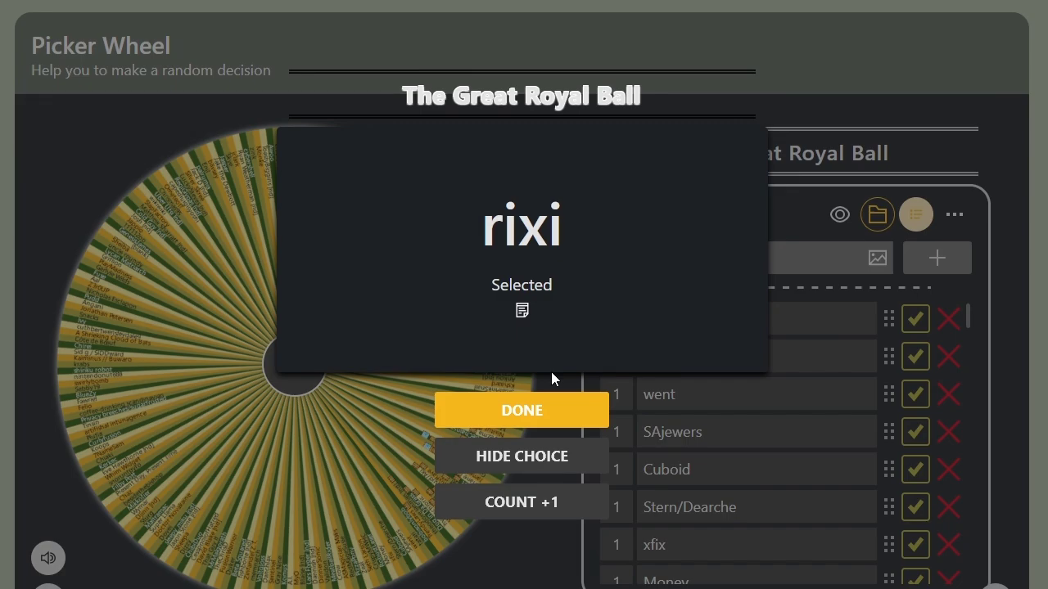
Close the rixi result popup to return to the wheel and its 219 entries.
click(540, 417)
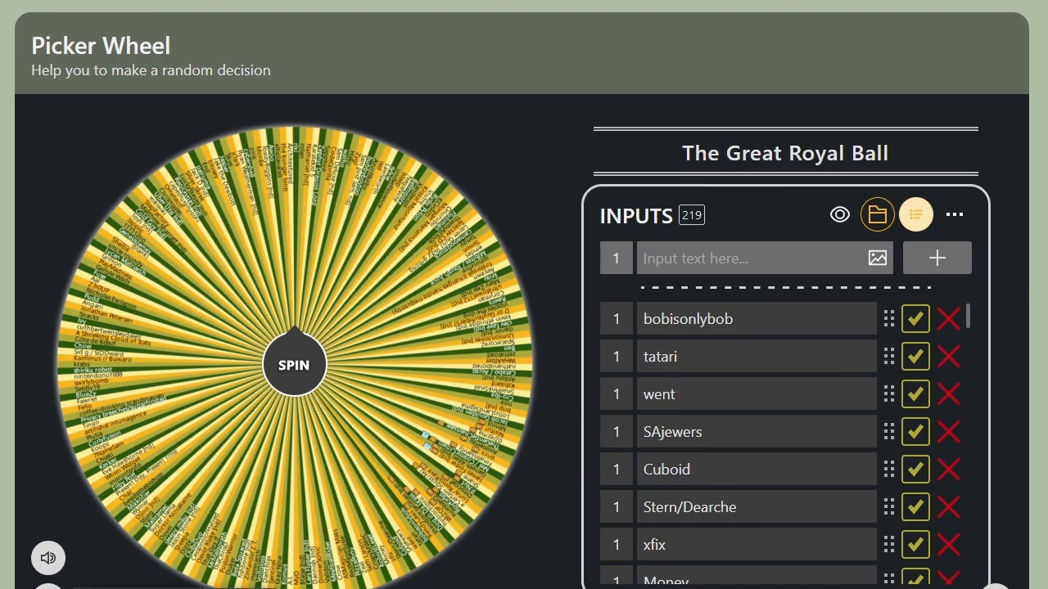
Bring the bucket.txt Notepad window forward and place it at the left-centre of the screen.
key(alt+Tab)
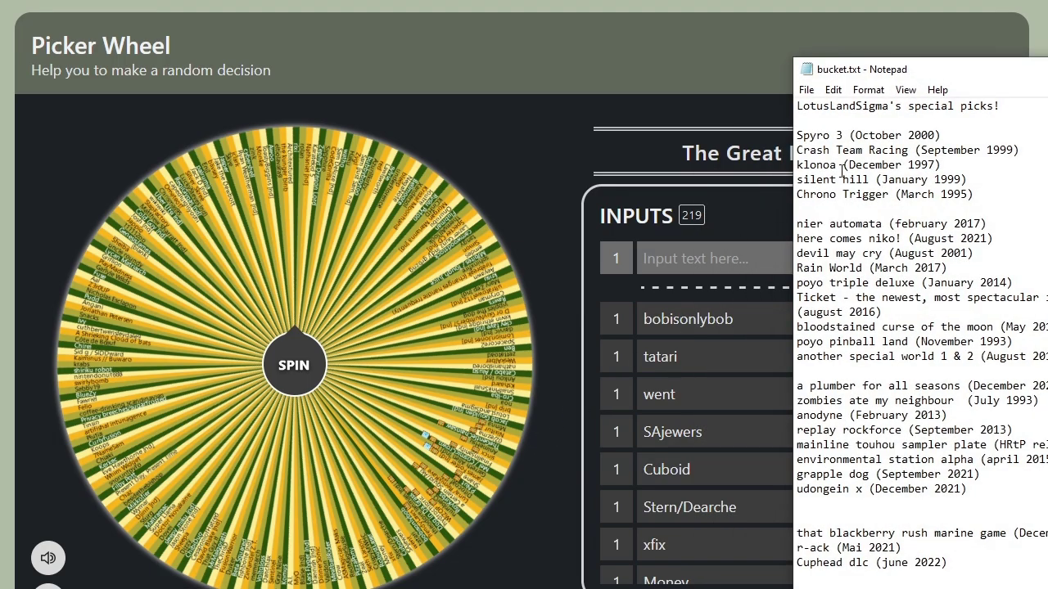
drag(1003, 69, 714, 55)
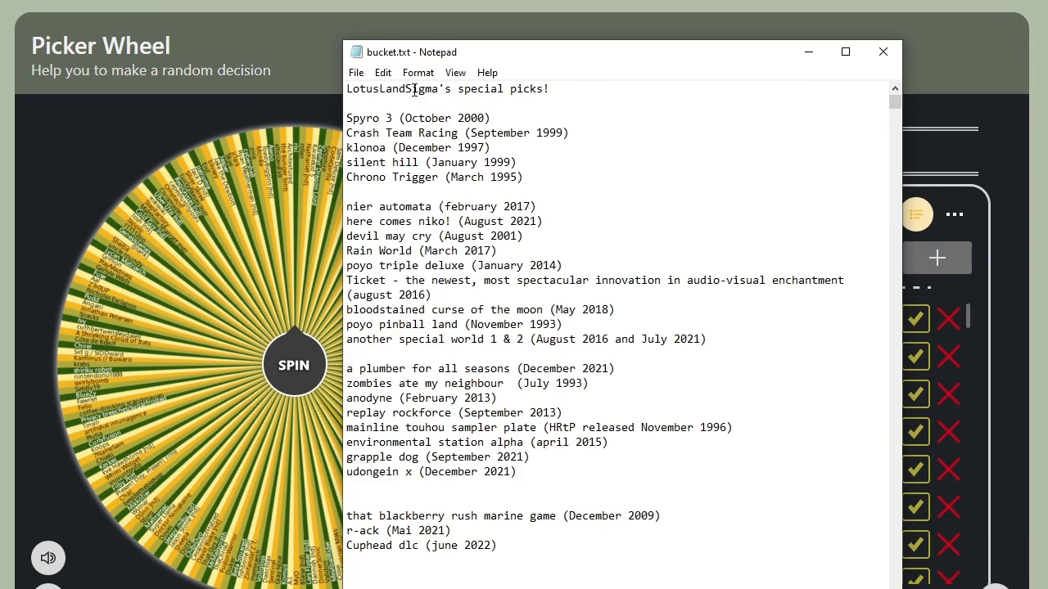
drag(438, 88, 383, 95)
click(432, 132)
Highlight the five-game block from Spyro 3 to Chrono Trigger in bucket.txt, then deselect it.
drag(528, 176, 347, 118)
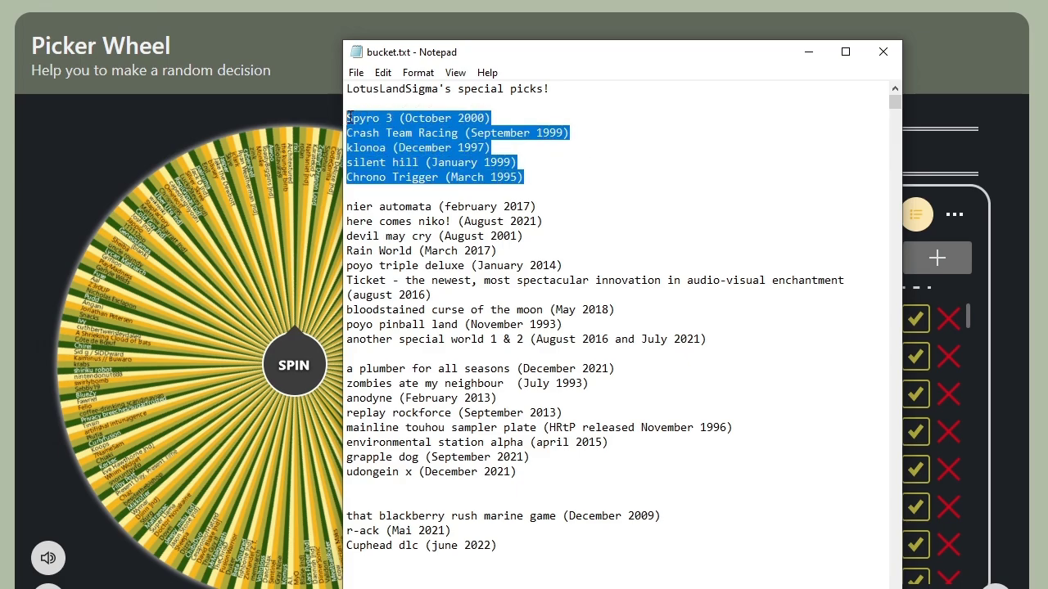
click(576, 176)
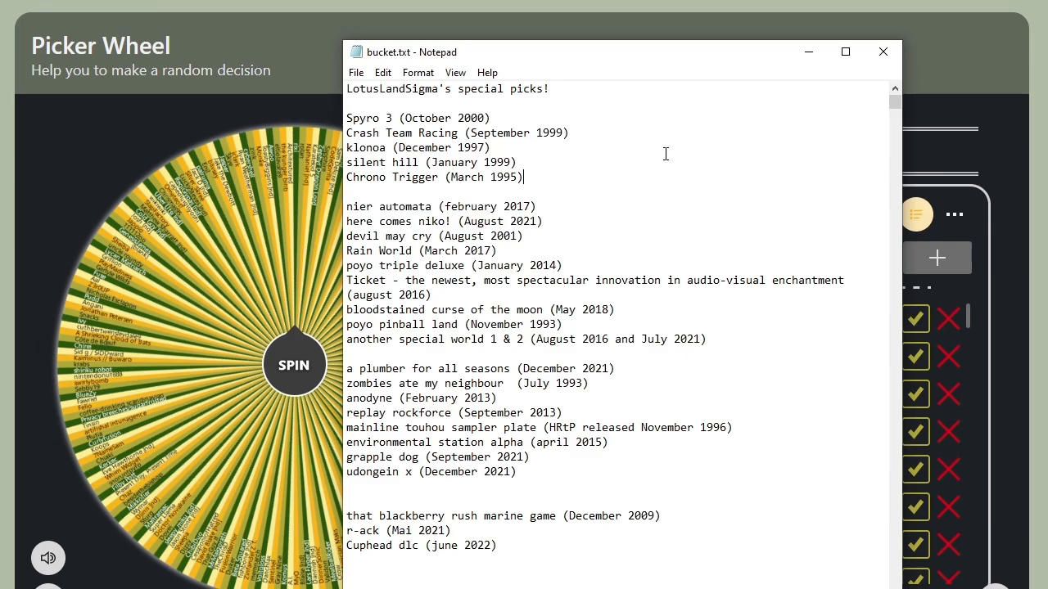
Minimize the bucket.txt Notepad window to reveal the wheel behind it.
click(807, 54)
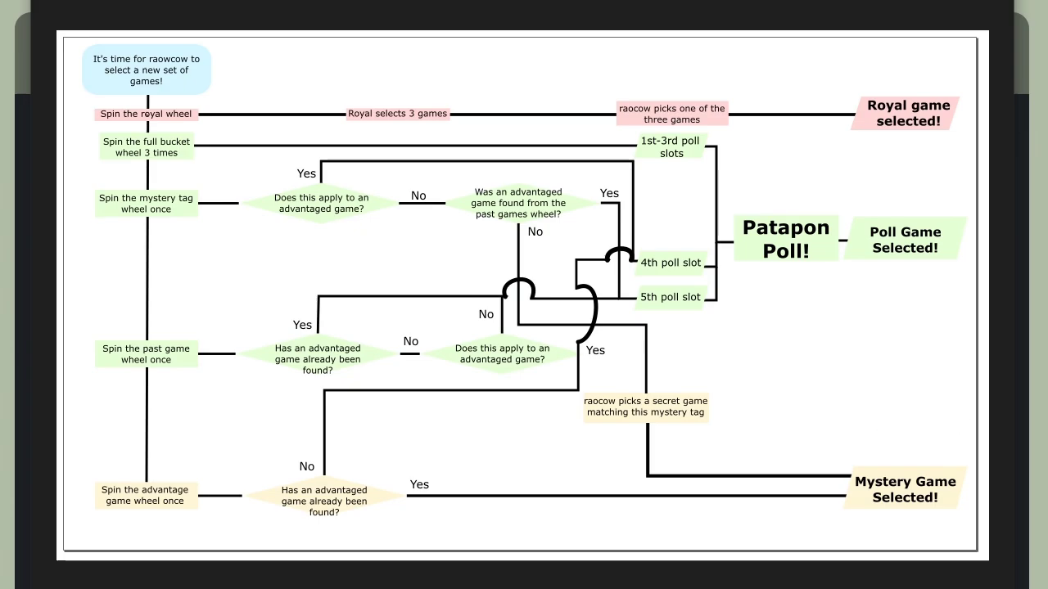
Bring bucket.txt back and highlight the games from nier automata down to another special world.
key(alt+Tab)
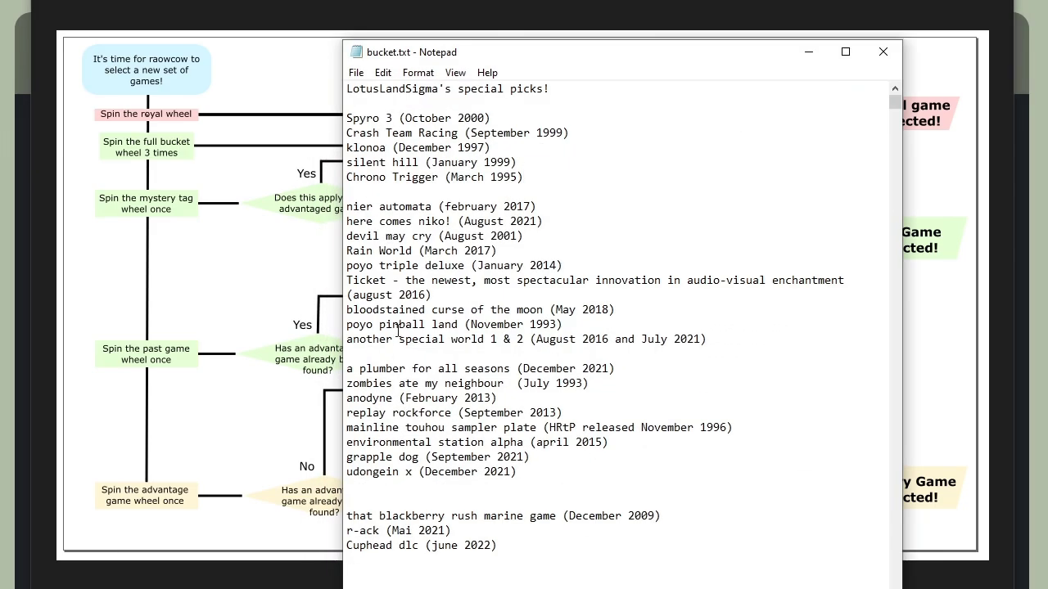
drag(353, 207, 463, 236)
mouse_move(425, 368)
mouse_down()
mouse_move(429, 472)
mouse_move(413, 370)
mouse_up()
drag(406, 206, 429, 333)
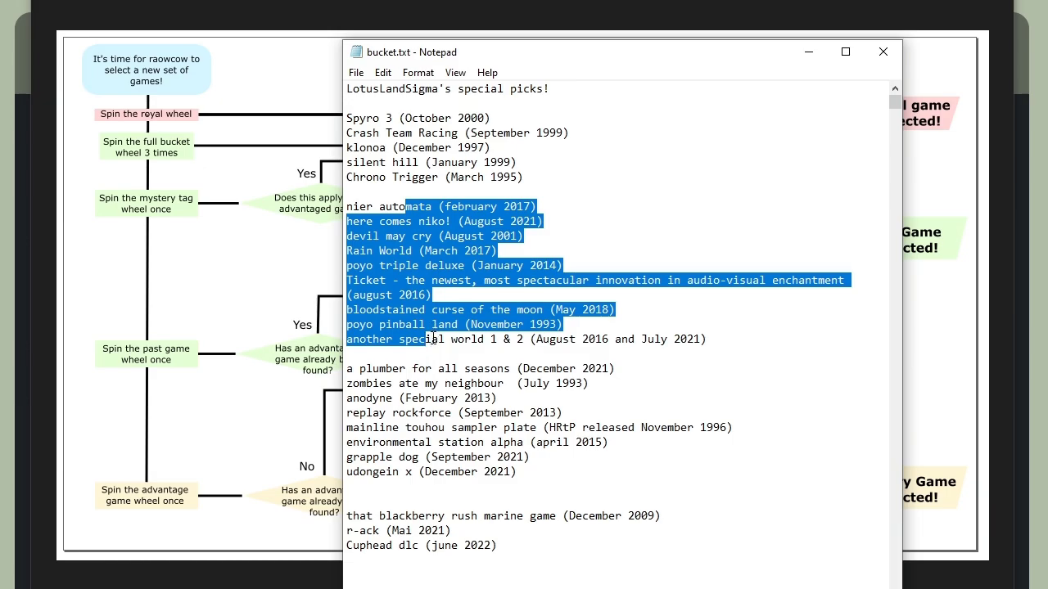
click(442, 340)
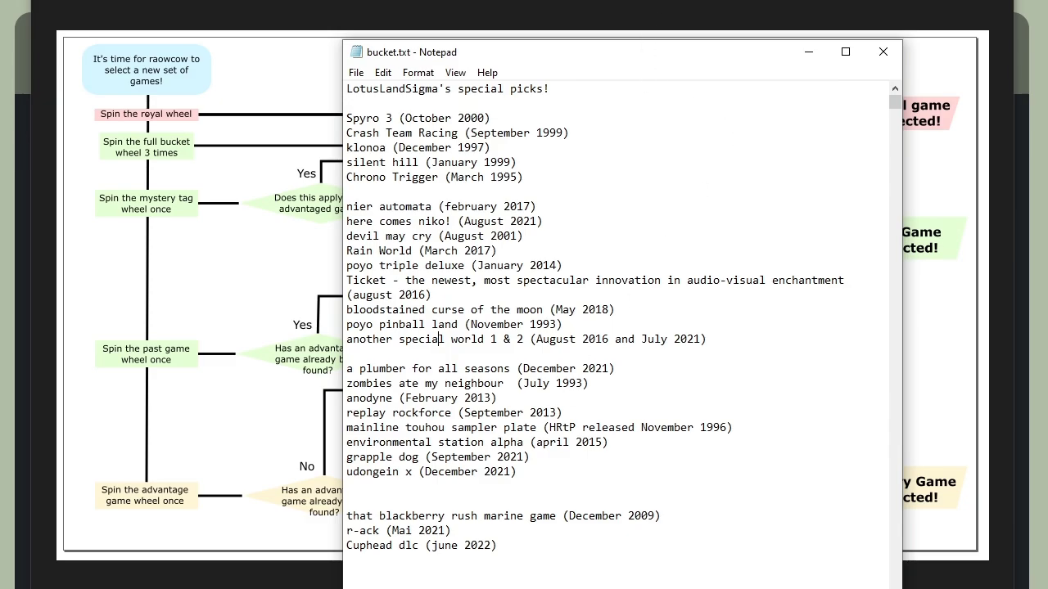
key(alt+F4)
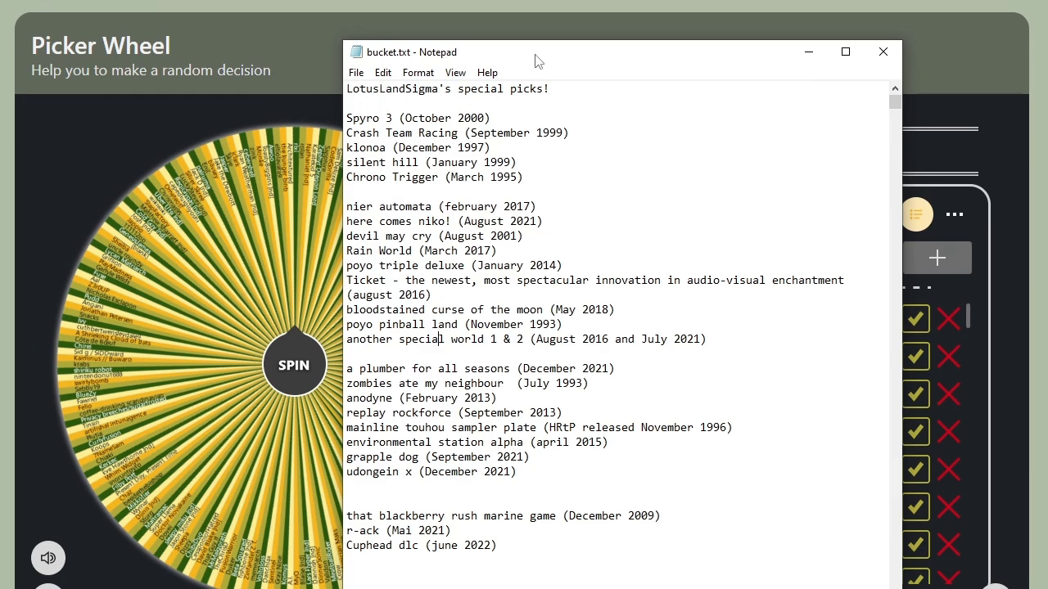
Move the bucket.txt window aside and shuffle The Great Royal Ball entries in Picker Wheel.
drag(536, 62, 649, 124)
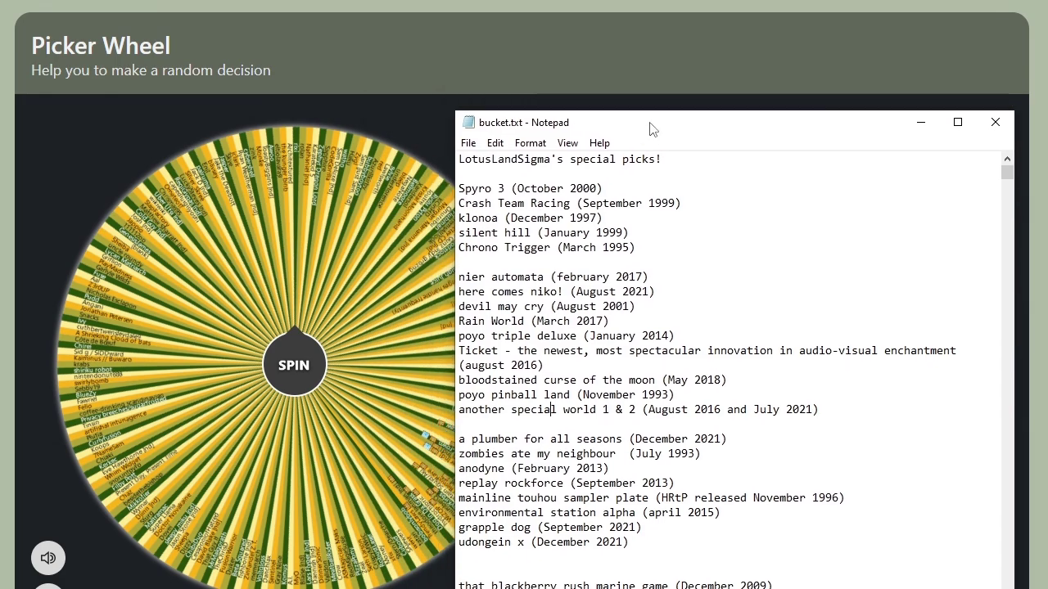
click(424, 30)
click(954, 215)
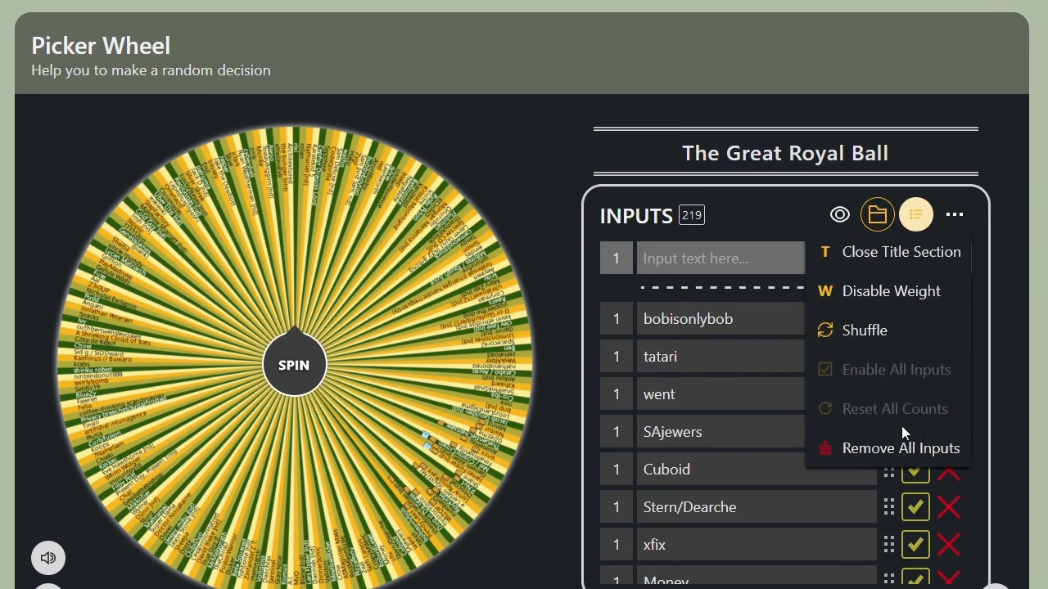
click(856, 329)
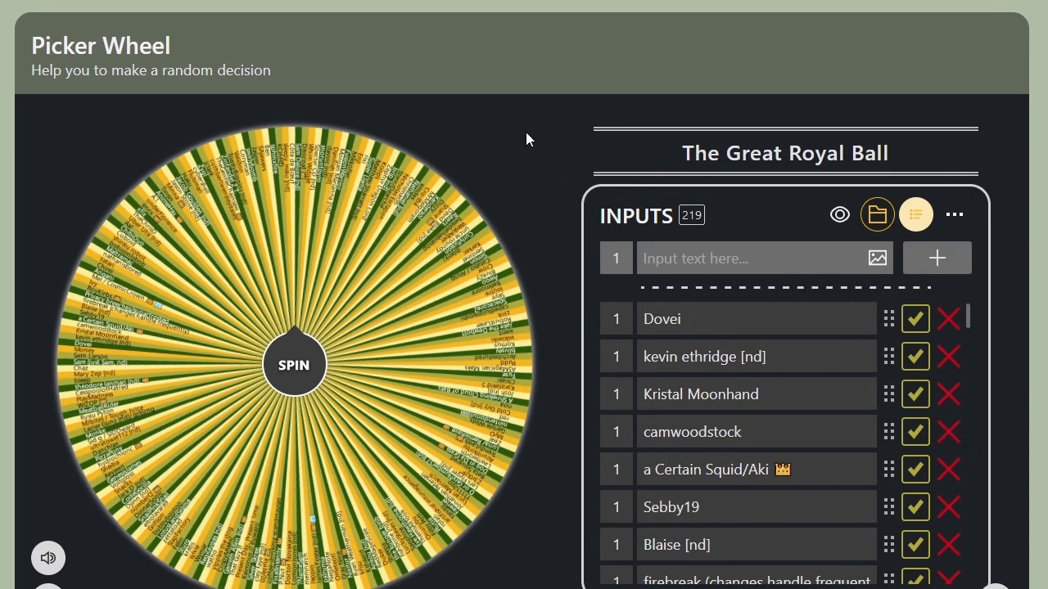
Open the saved 'B: The Bucket.txt List' file so the wheel holds its 523 games.
click(877, 217)
click(777, 288)
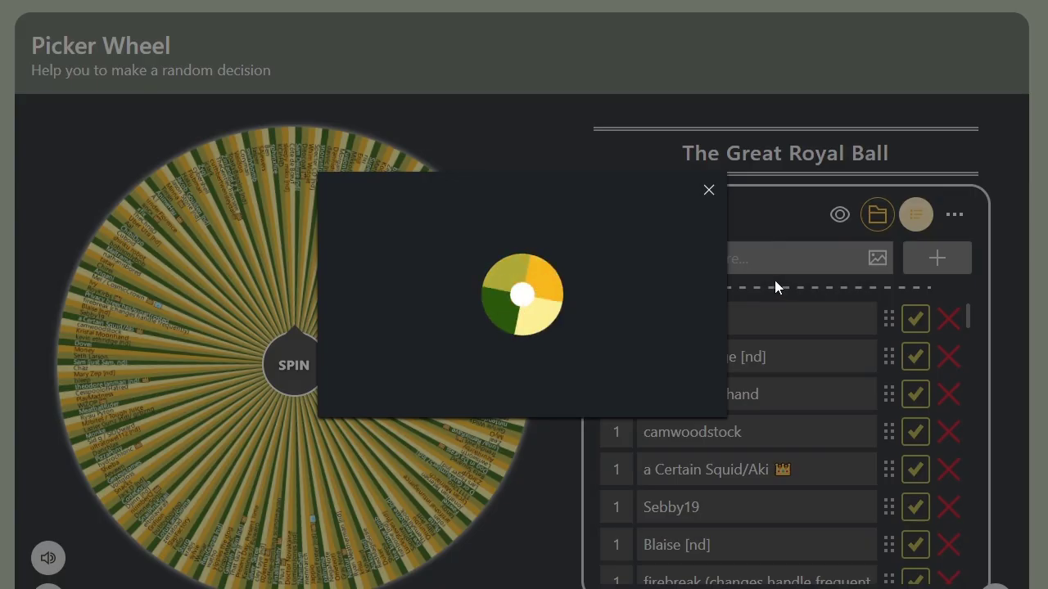
click(485, 281)
click(491, 351)
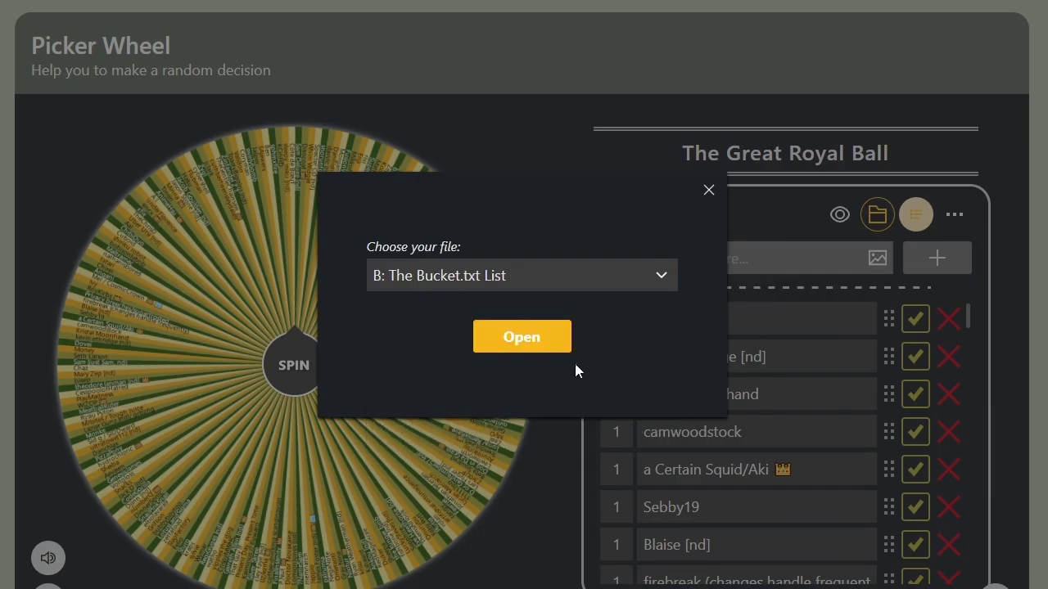
click(541, 343)
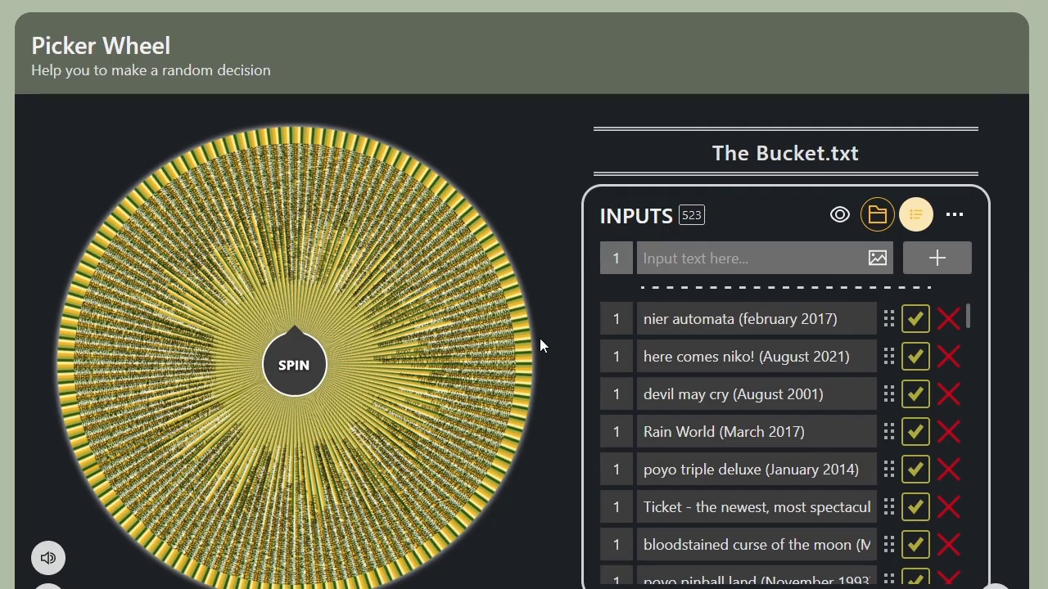
Shuffle the 523 Bucket.txt games with More > Shuffle, then spin the wheel for a pick.
click(954, 216)
click(866, 329)
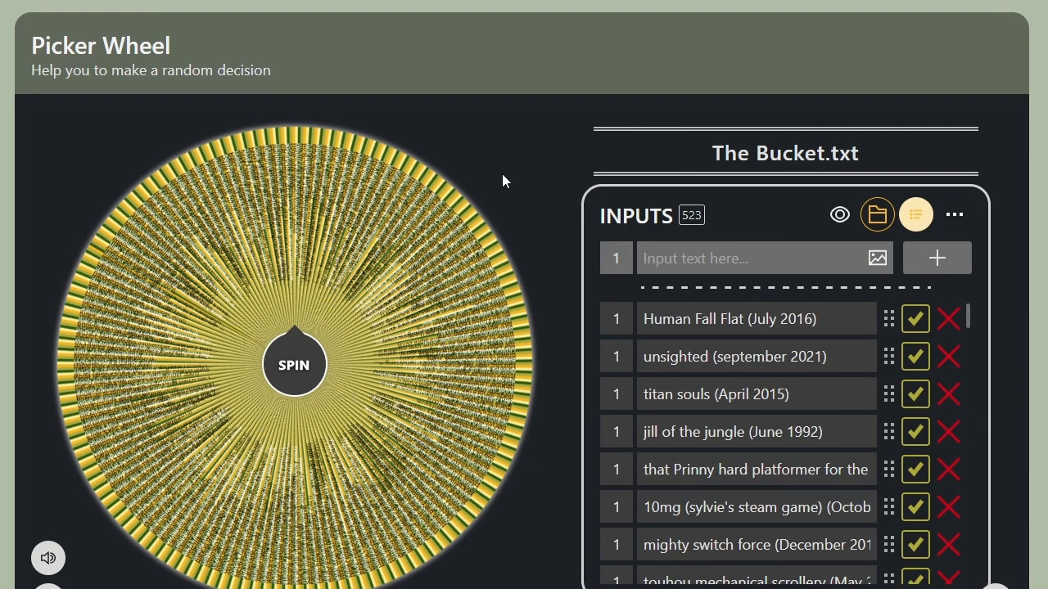
click(300, 378)
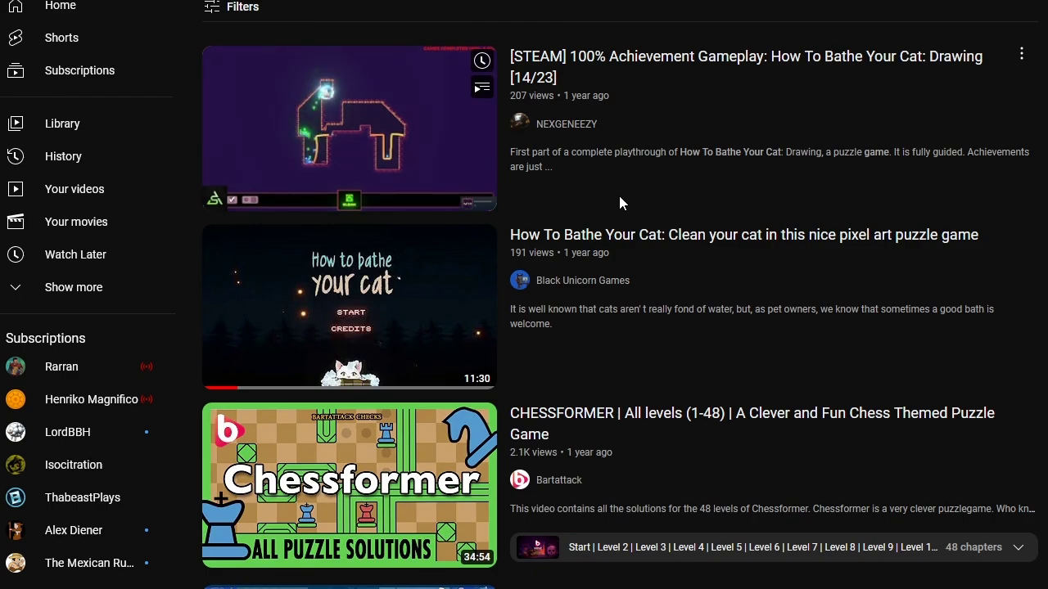
Look over the How To Bathe Your Cat gameplay videos, then switch back to the wheel's result.
mouse_move(640, 248)
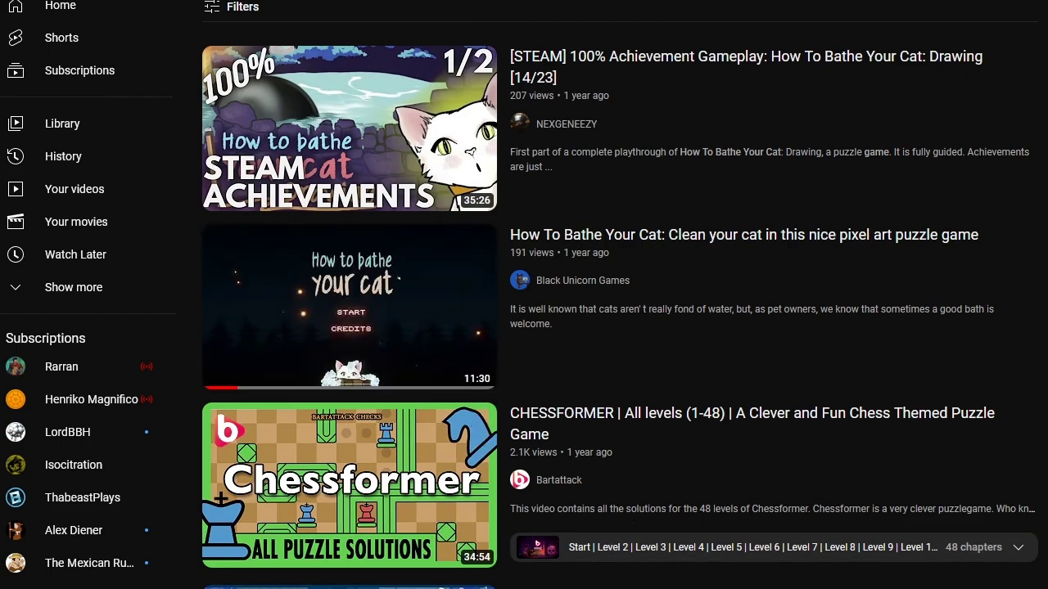
key(alt+Tab)
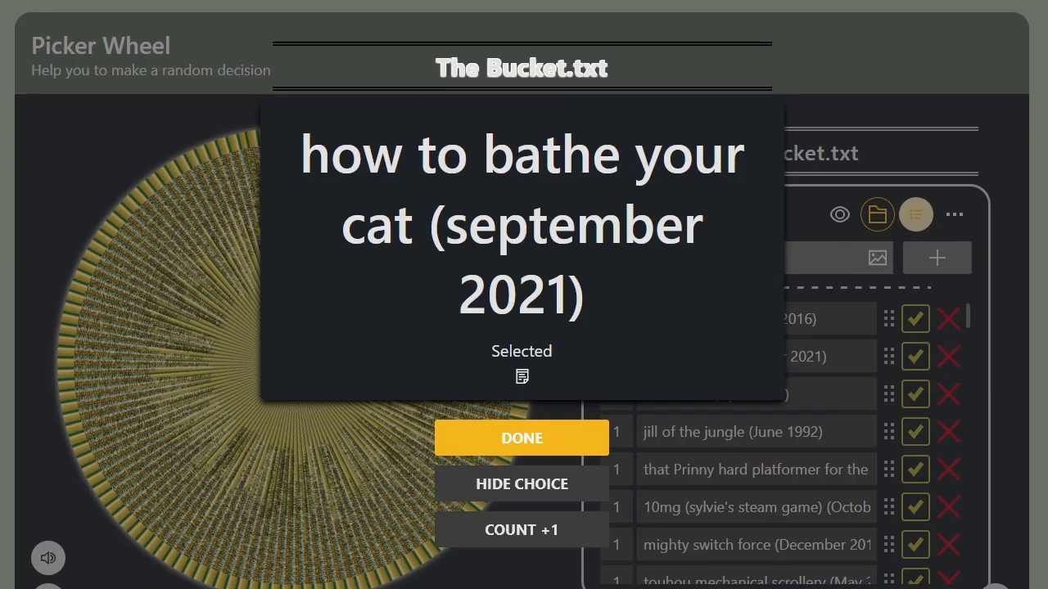
Dismiss the How To Bathe Your Cat result and spin the Bucket.txt wheel again.
click(489, 434)
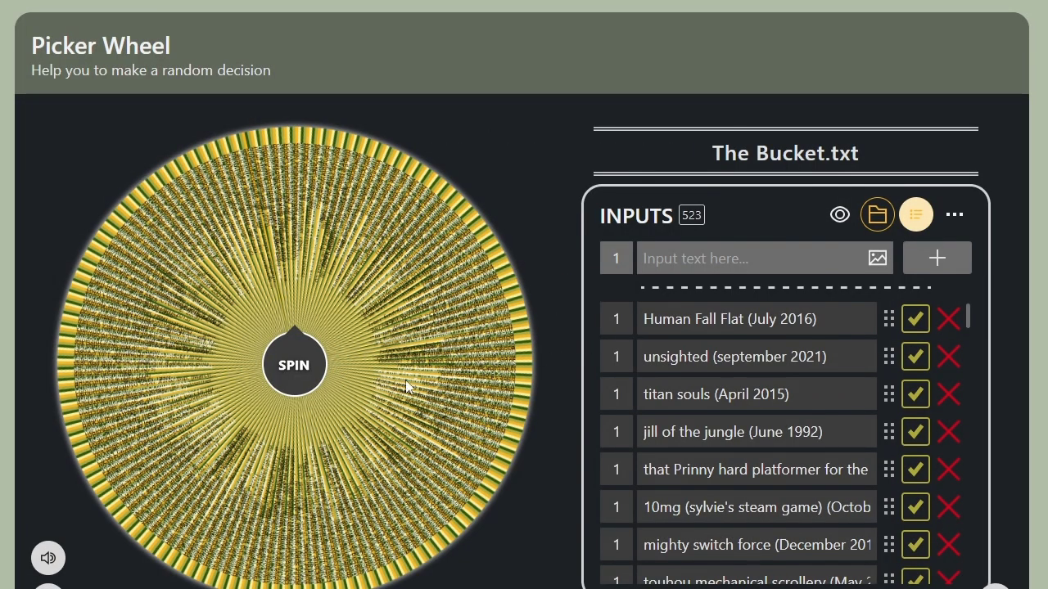
click(306, 374)
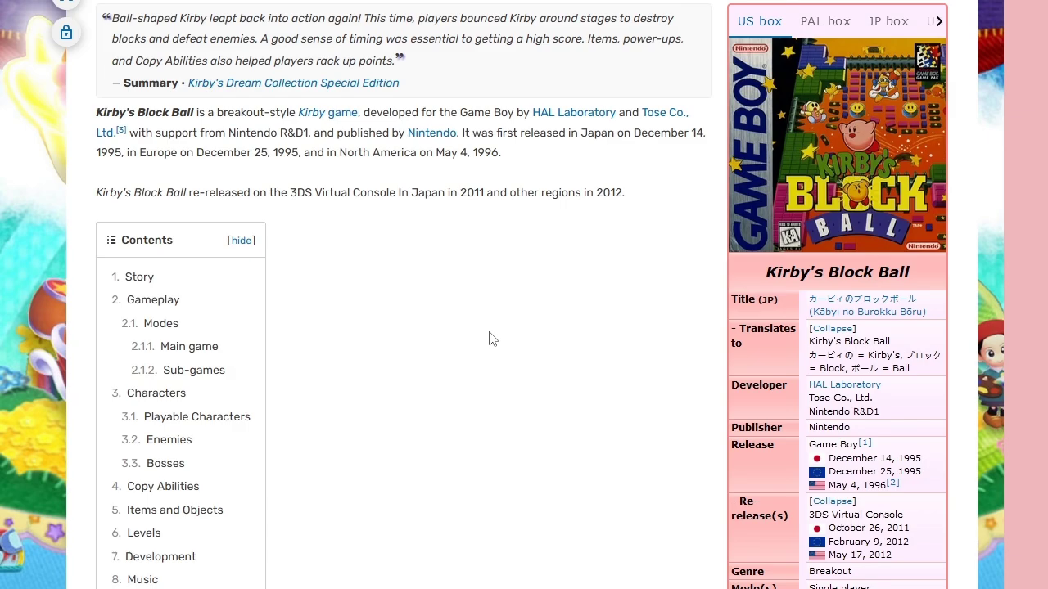
Read the Story and Gameplay sections of the Kirby's Block Ball wiki article, then return to bucket.txt.
scroll(462, 290, up, 1)
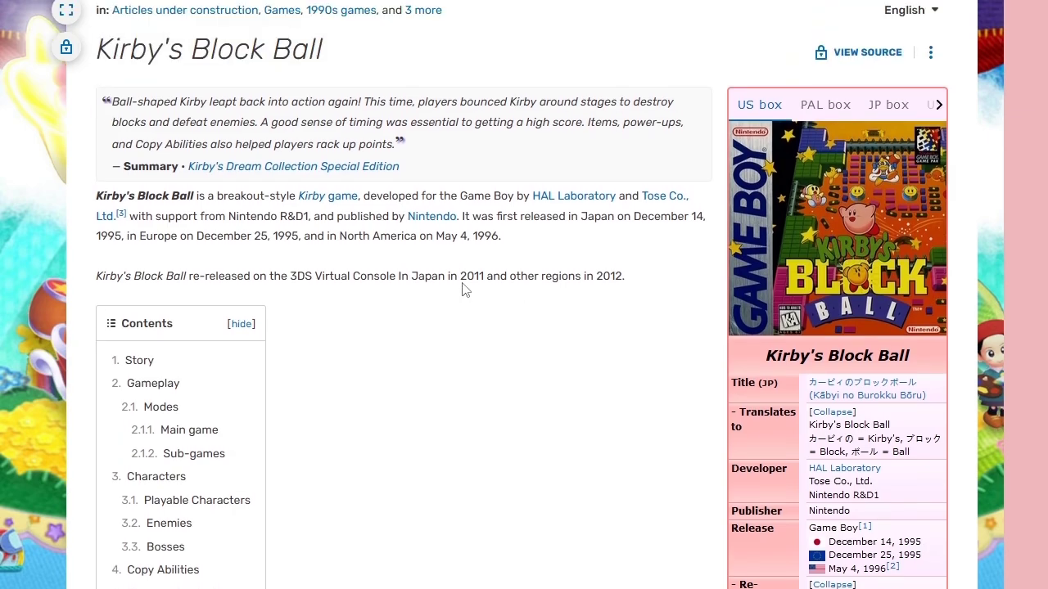
scroll(463, 282, down, 2)
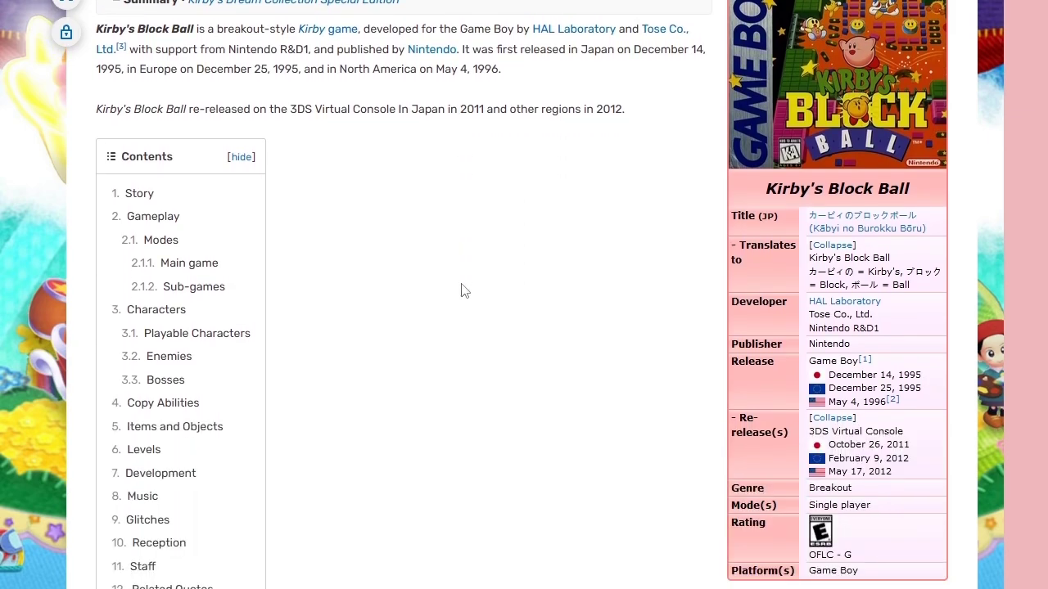
scroll(393, 258, down, 9)
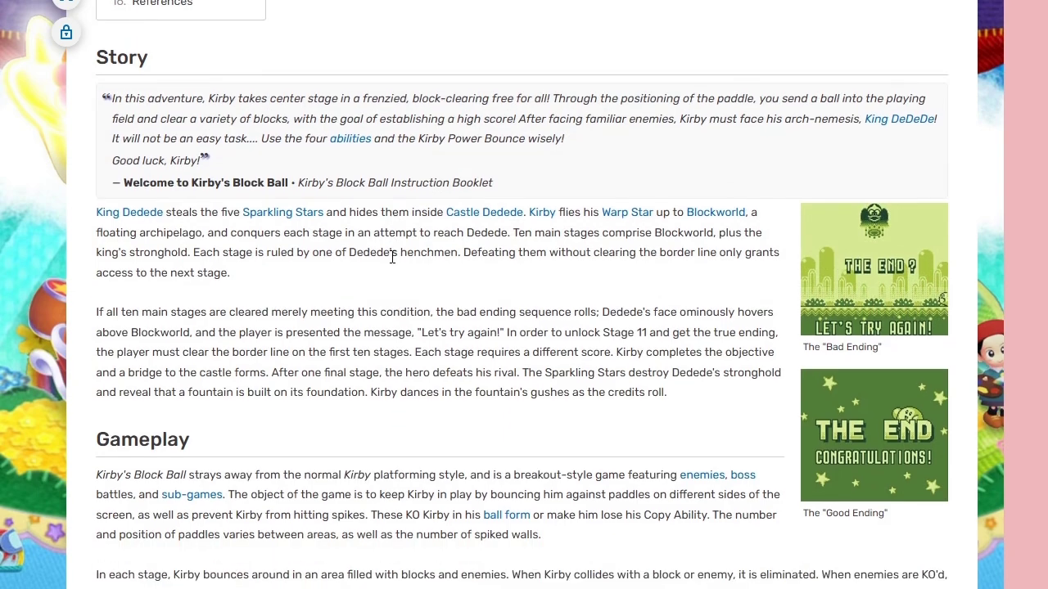
scroll(393, 260, down, 2)
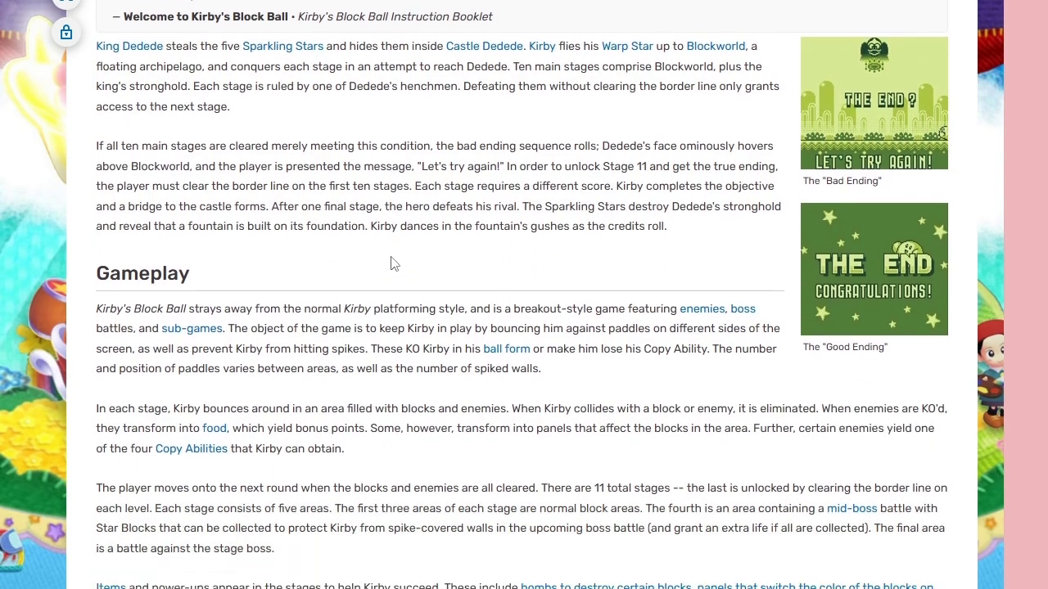
scroll(390, 262, down, 1)
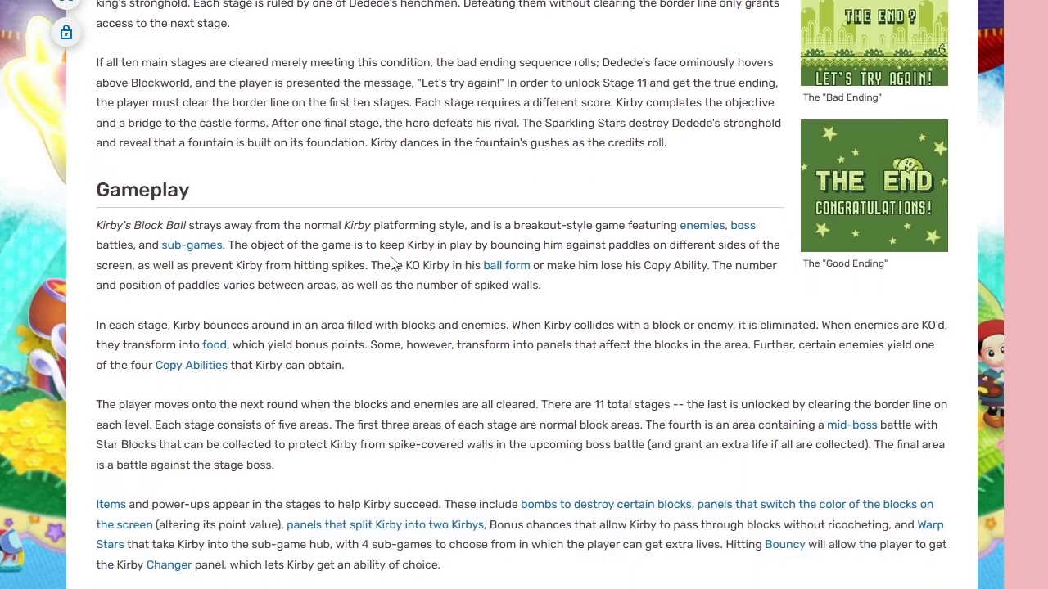
scroll(391, 262, down, 2)
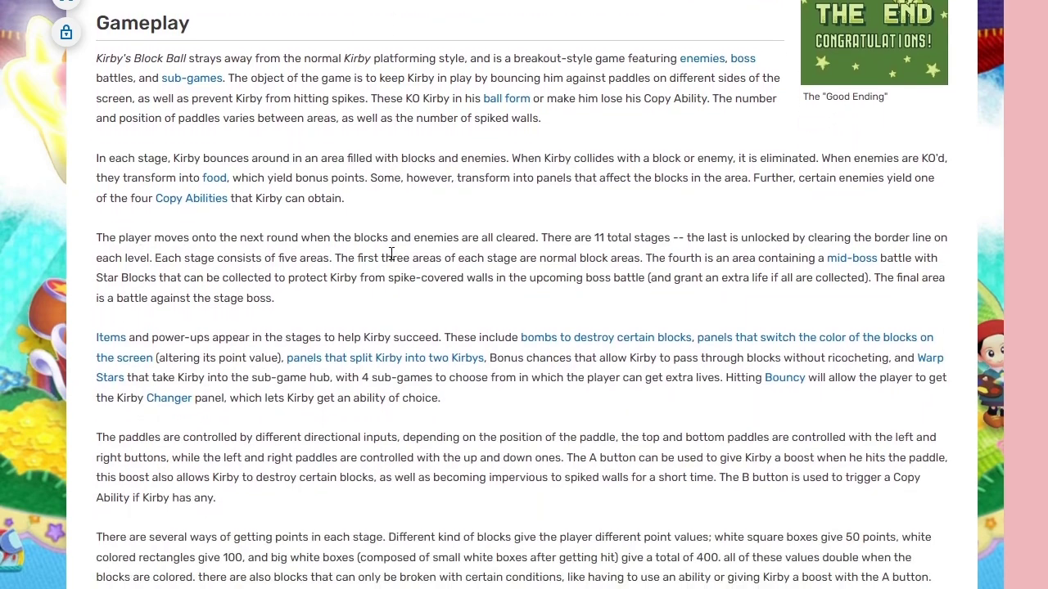
scroll(390, 250, down, 1)
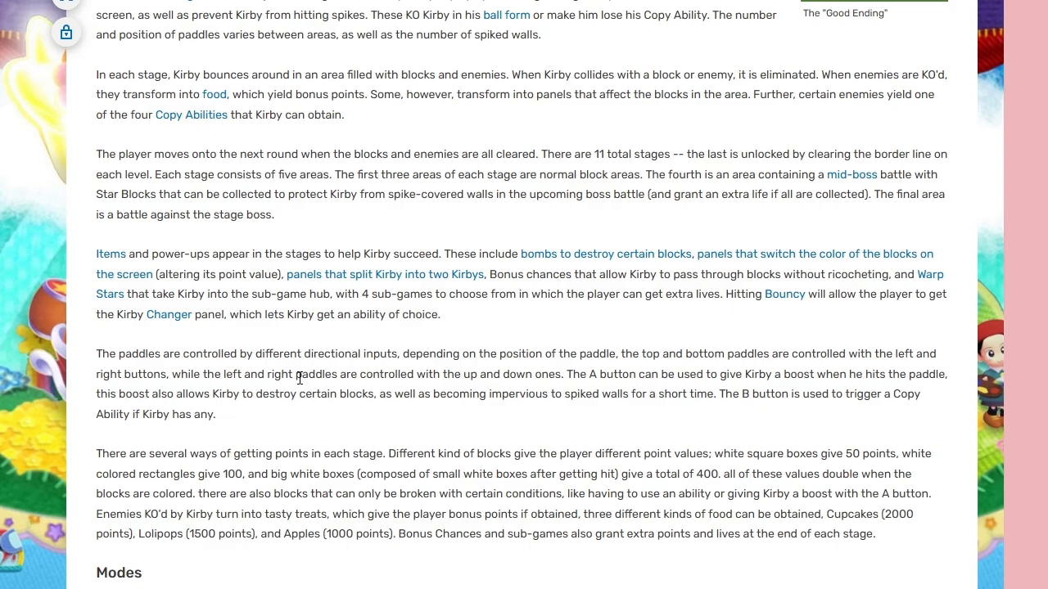
scroll(299, 375, up, 15)
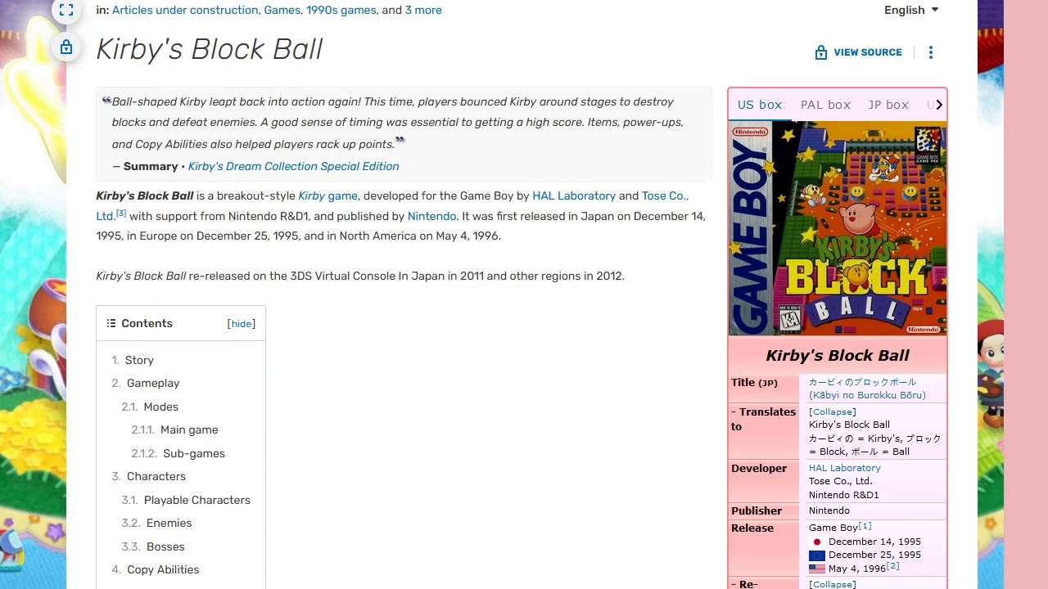
key(alt+Tab)
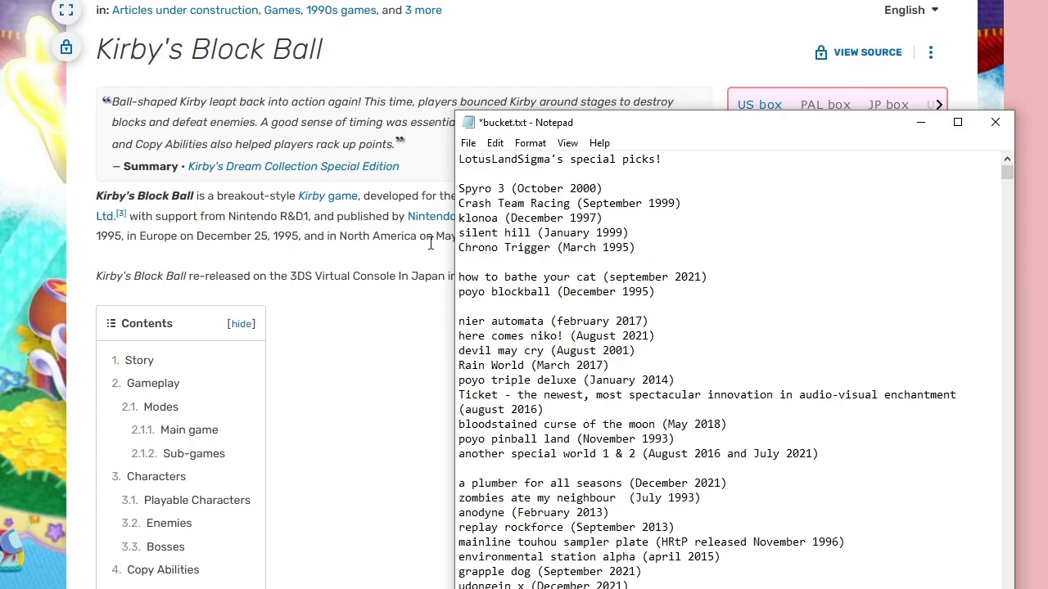
Split 'blockball' into 'poyo block ball (December 1995)' in bucket.txt, then return to Picker Wheel.
click(524, 292)
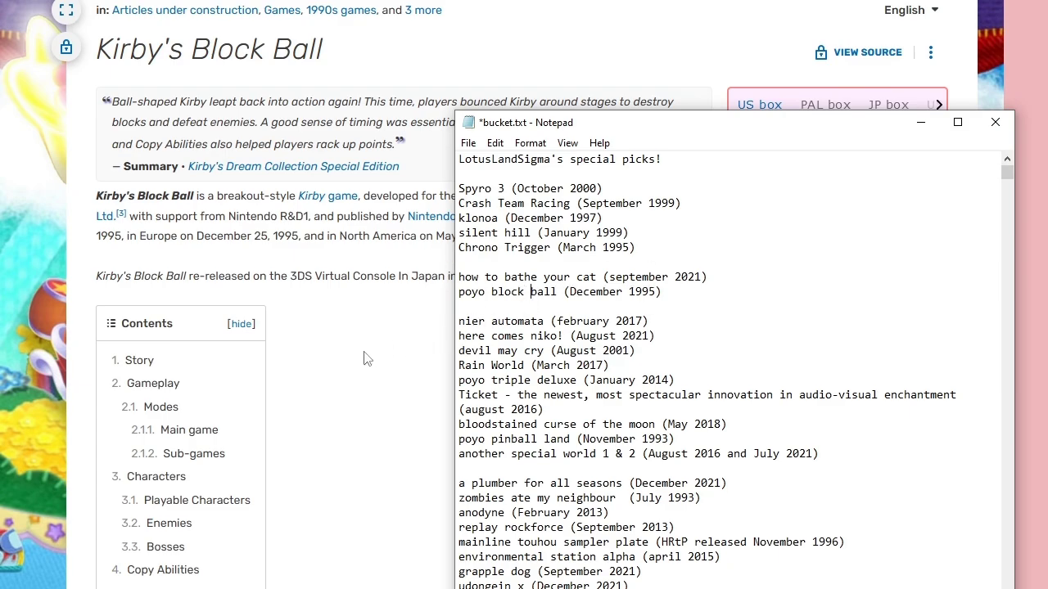
click(362, 355)
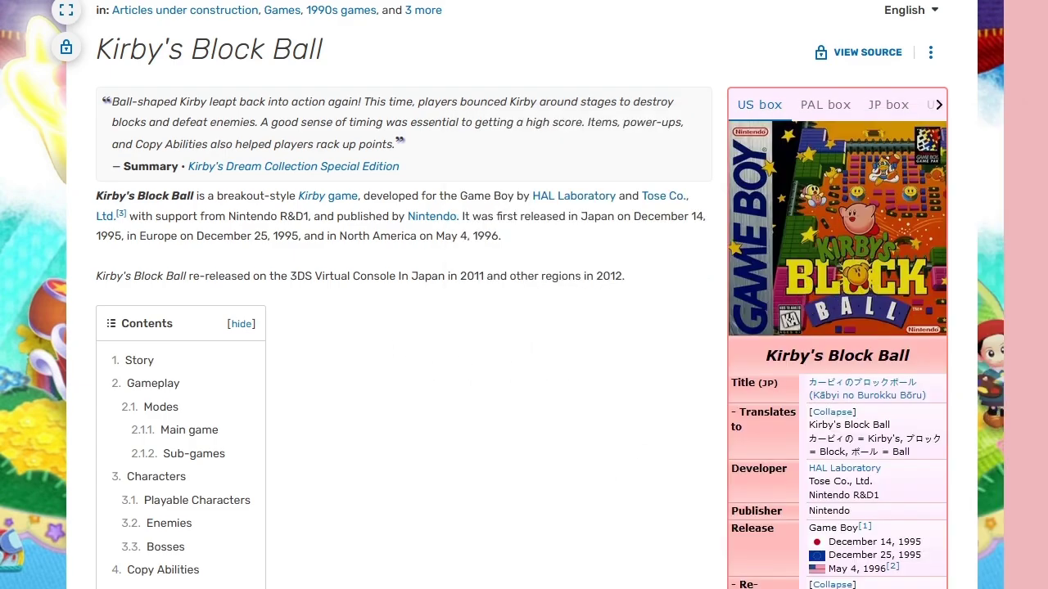
key(alt+Tab)
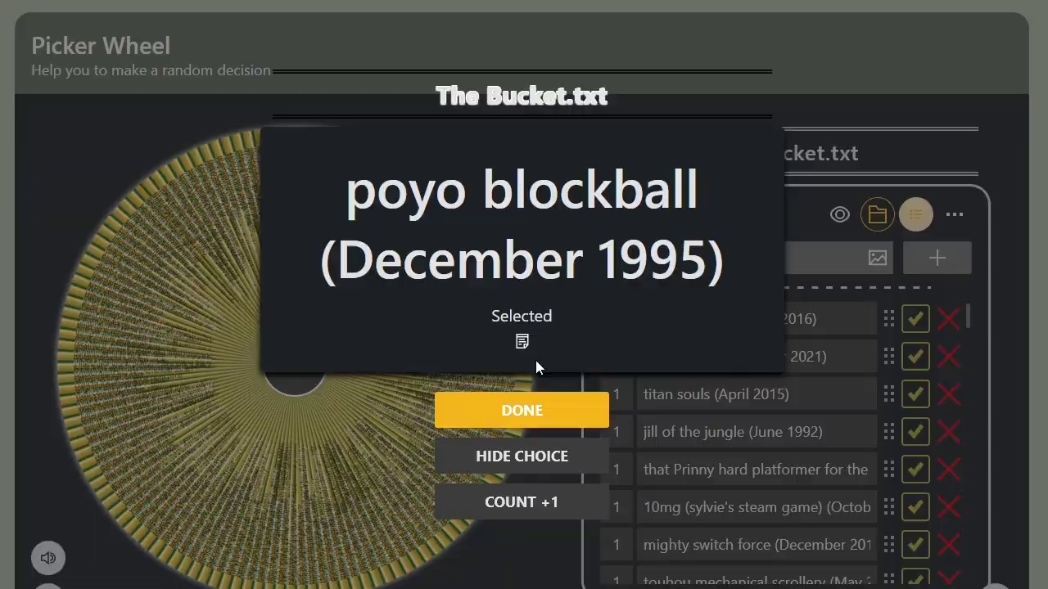
Spin Soul Calibur Edge Master mode (gamecube) (July 2002) and add it to bucket.txt's special picks.
click(521, 410)
click(301, 375)
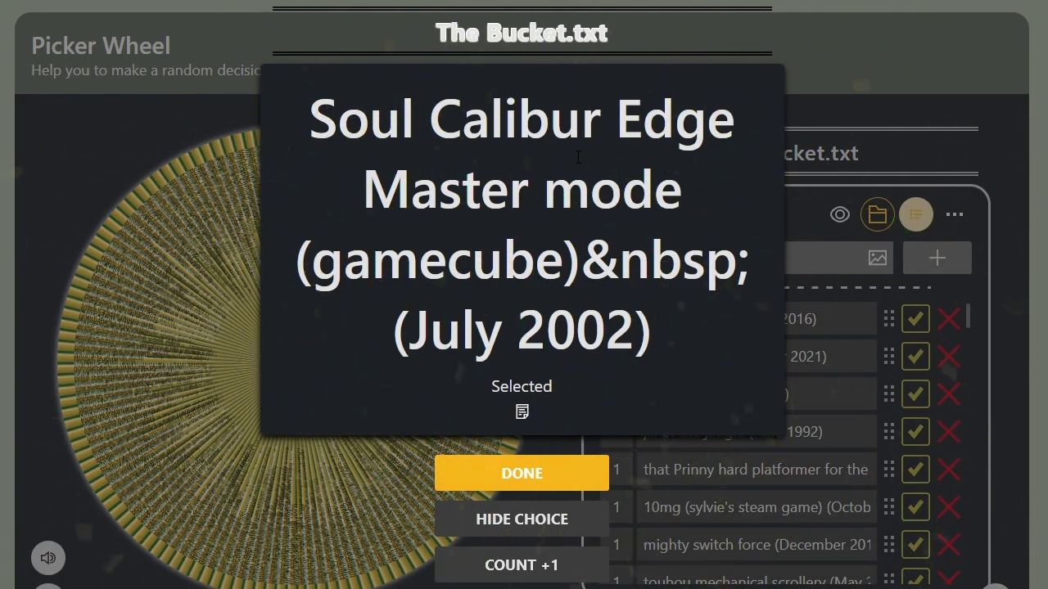
key(alt+Tab)
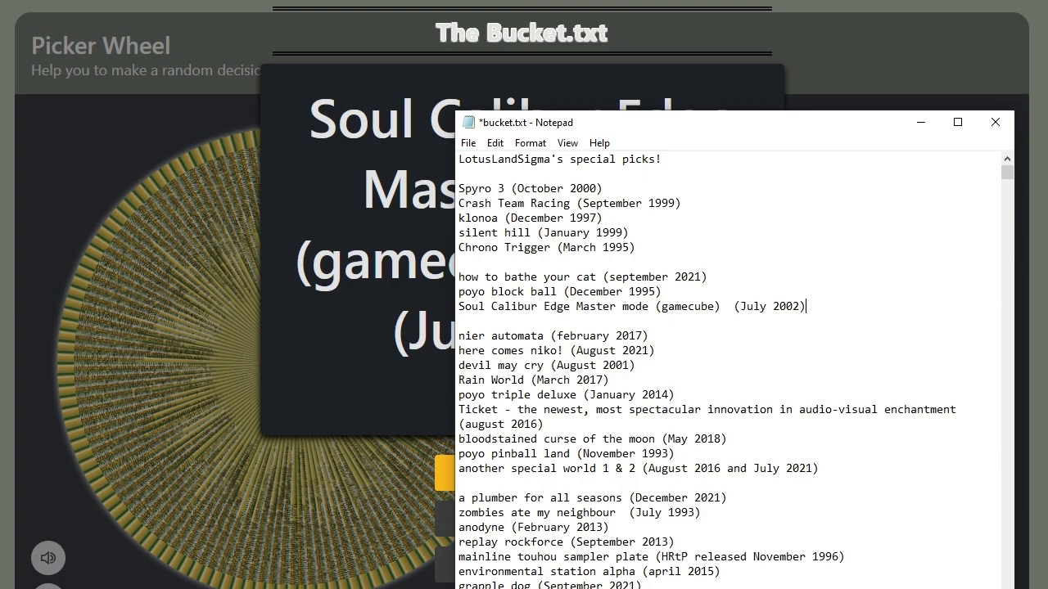
click(838, 55)
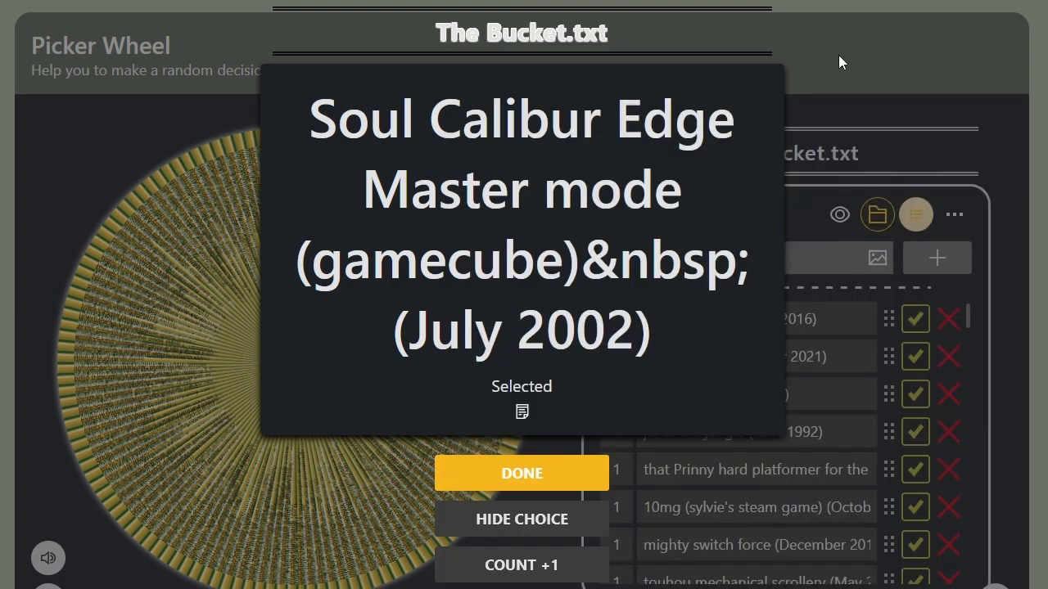
Dismiss the Soul Calibur result, load saved list C with 405 prompts, and shuffle it.
click(490, 488)
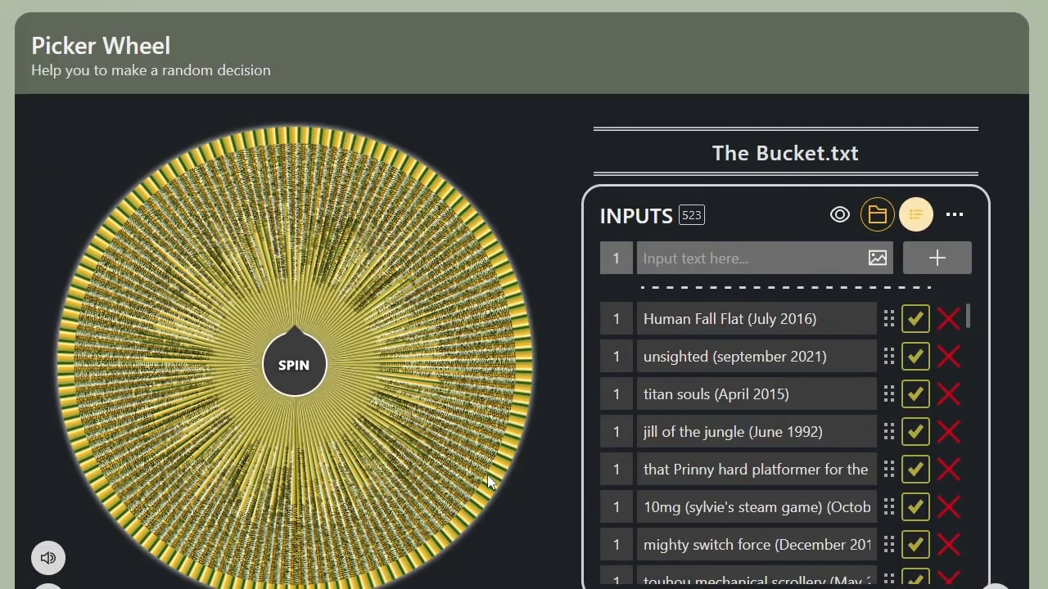
click(876, 216)
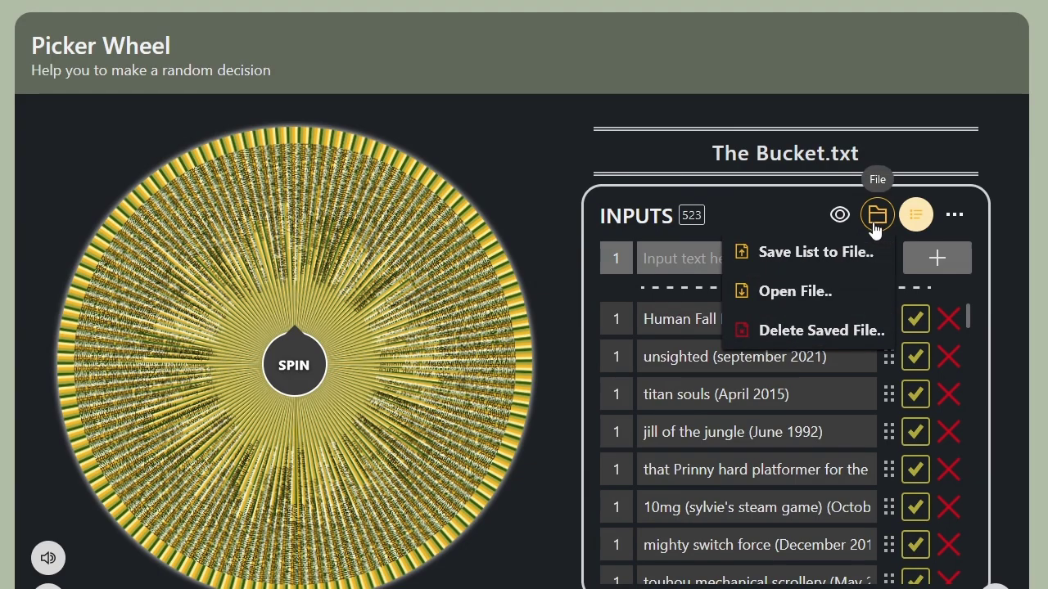
click(773, 293)
click(594, 282)
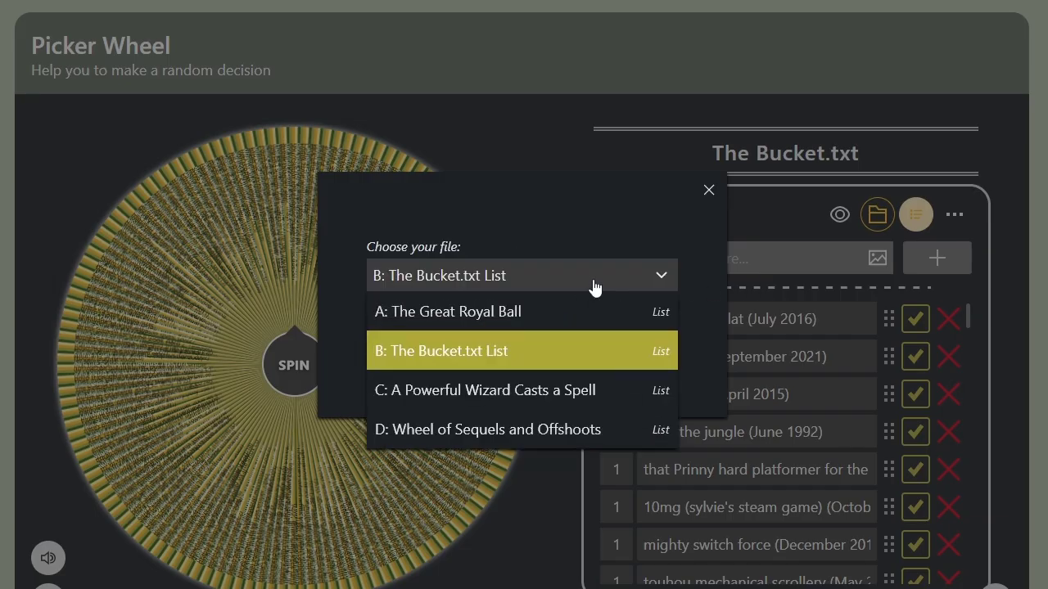
click(449, 391)
click(500, 345)
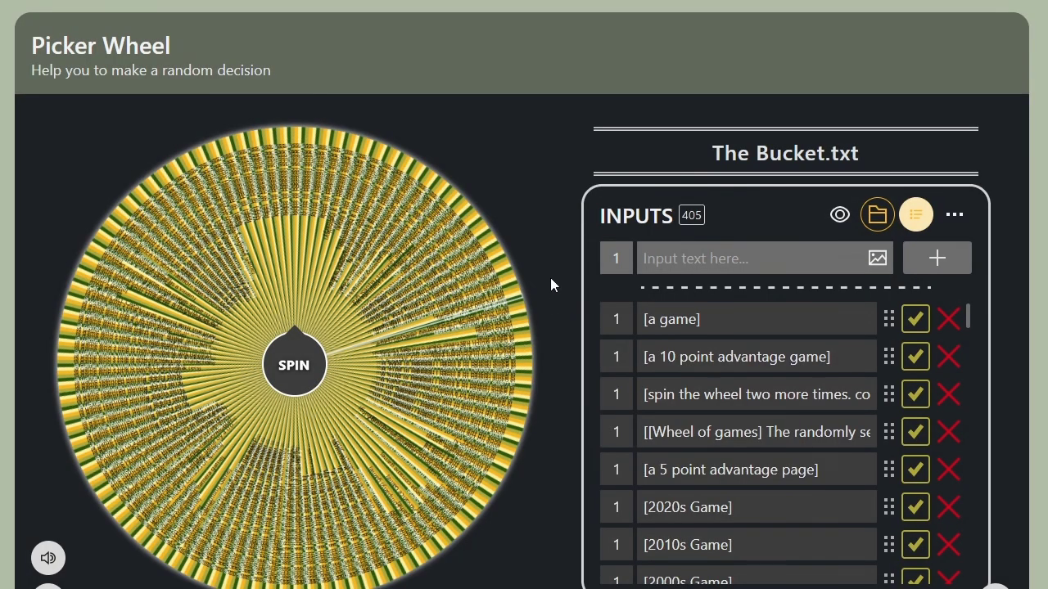
click(954, 215)
click(872, 330)
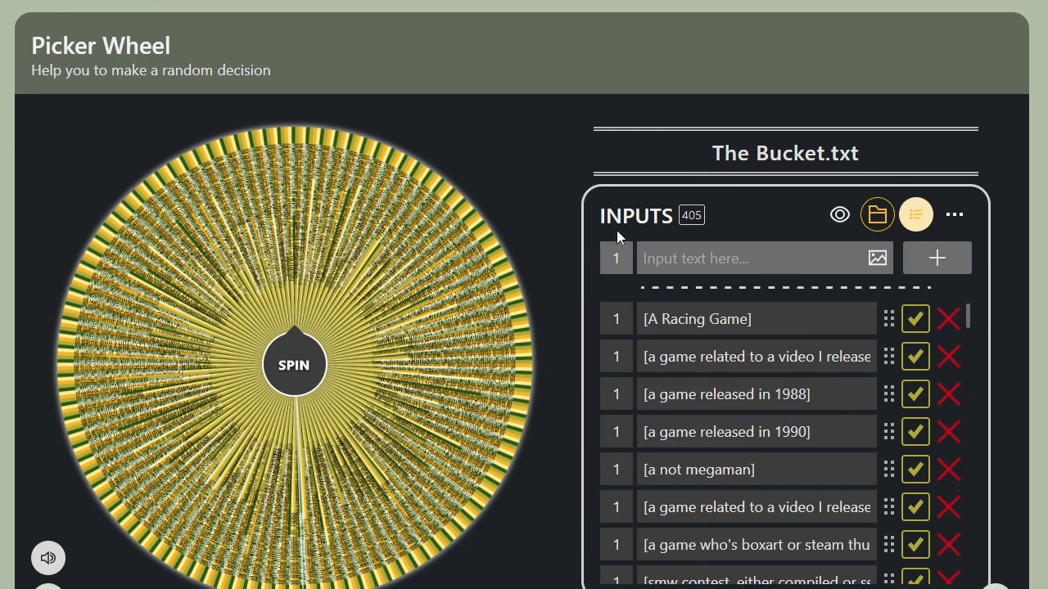
Spin the prompt wheel to '[a game who's art is mostly pixel based]' and switch to bucket.txt.
click(285, 374)
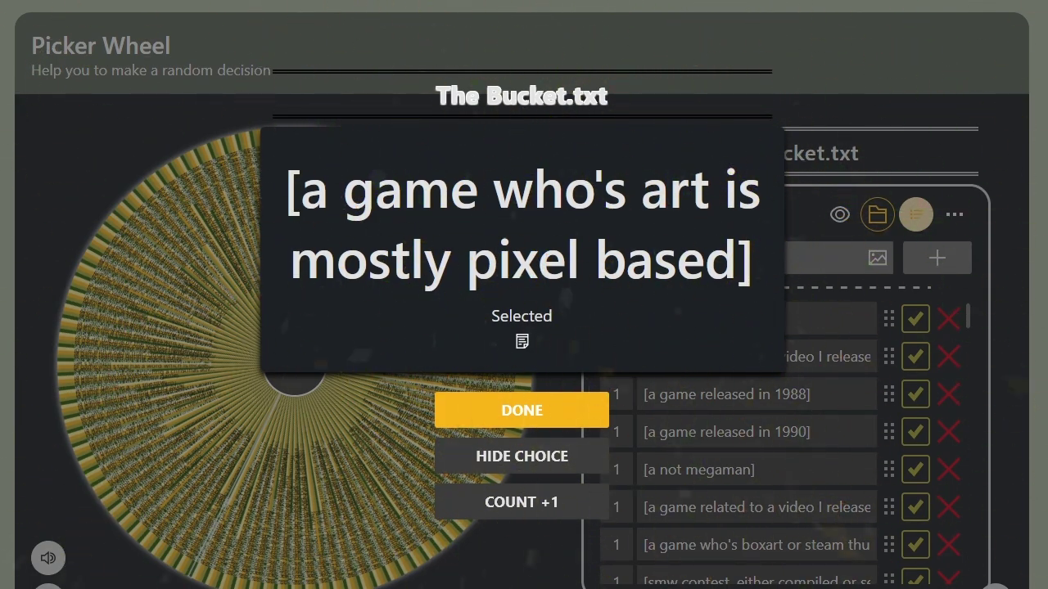
key(alt+Tab)
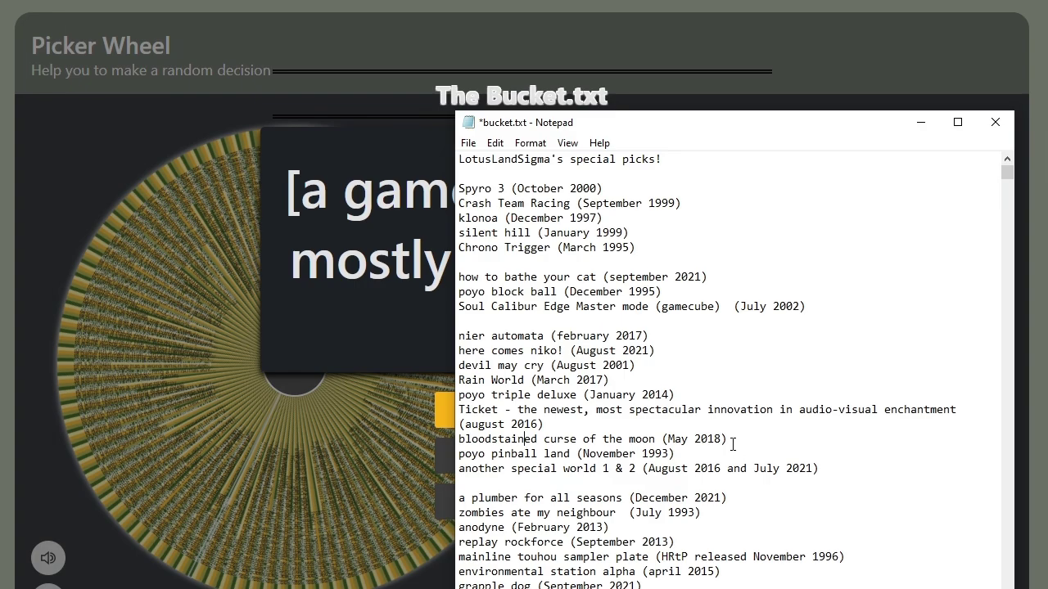
Move the 'bloodstained curse of the moon (May 2018)' line to just below the Soul Calibur entry.
drag(727, 440, 460, 443)
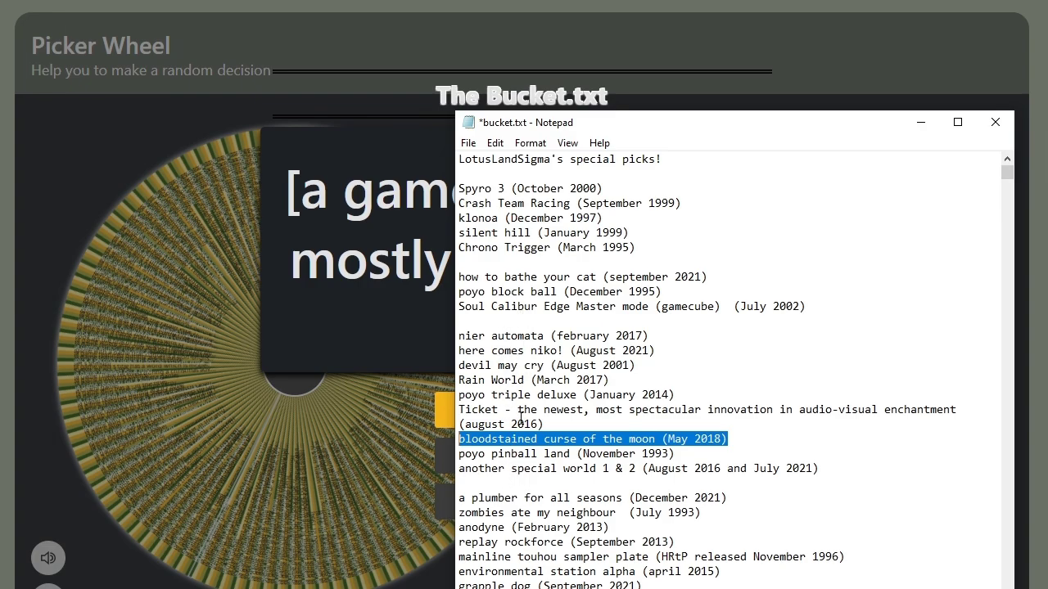
click(578, 465)
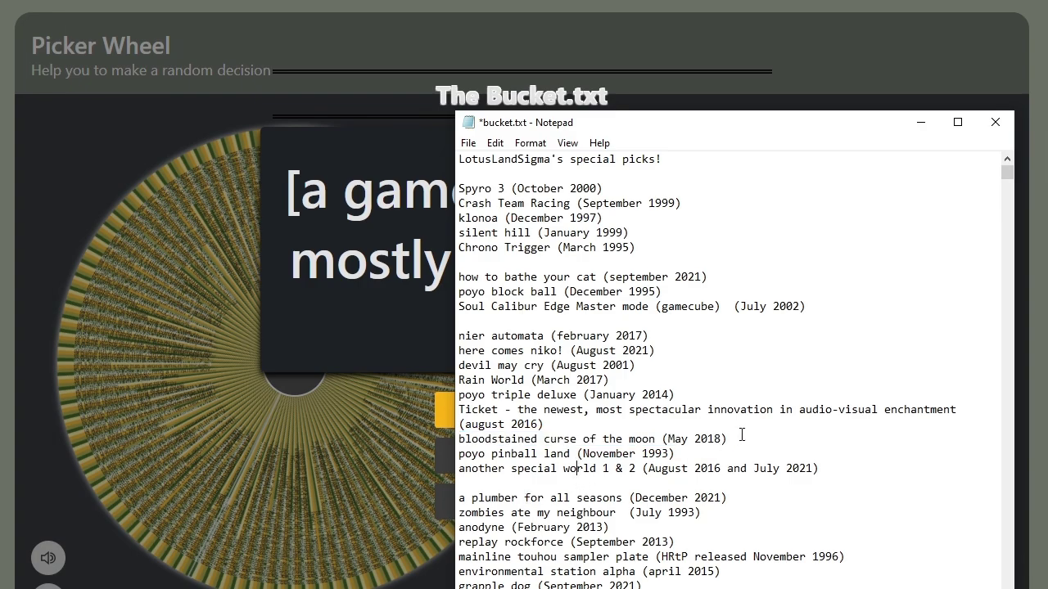
drag(735, 439, 458, 437)
key(ctrl+c)
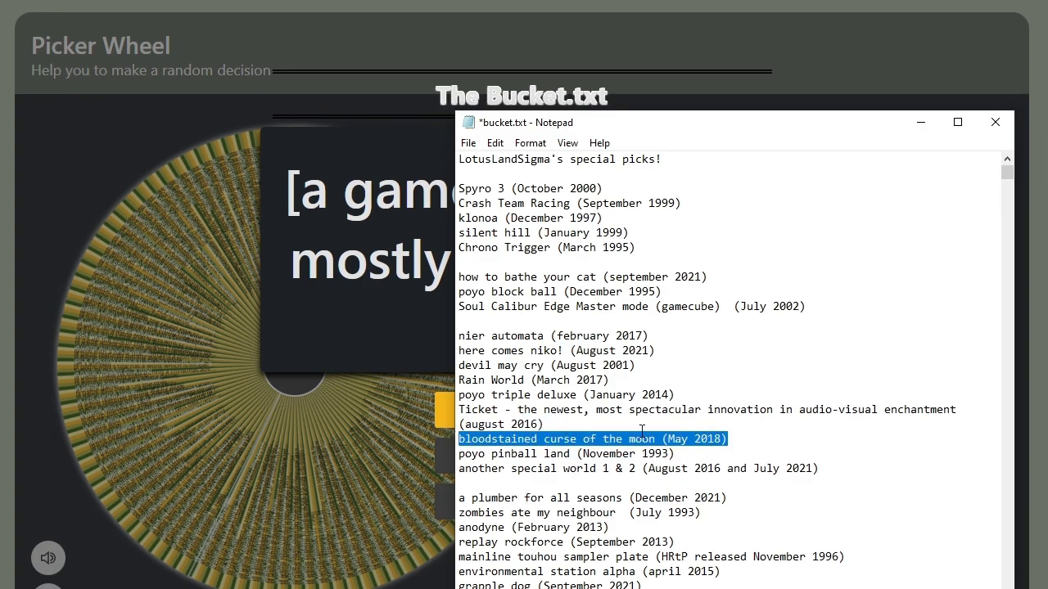
key(Delete)
key(Delete)
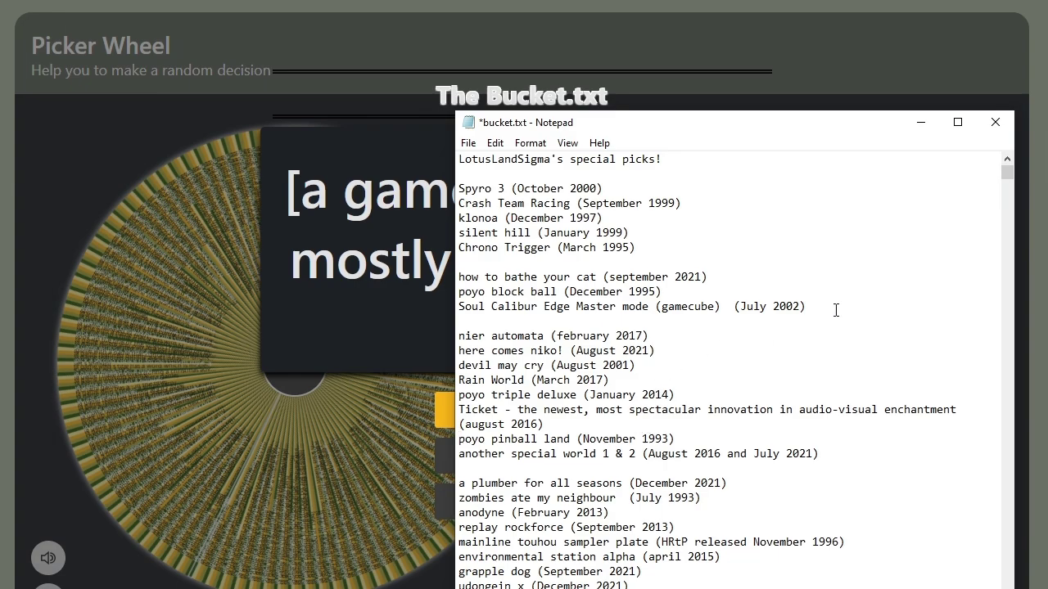
click(834, 310)
key(Return)
key(ctrl+v)
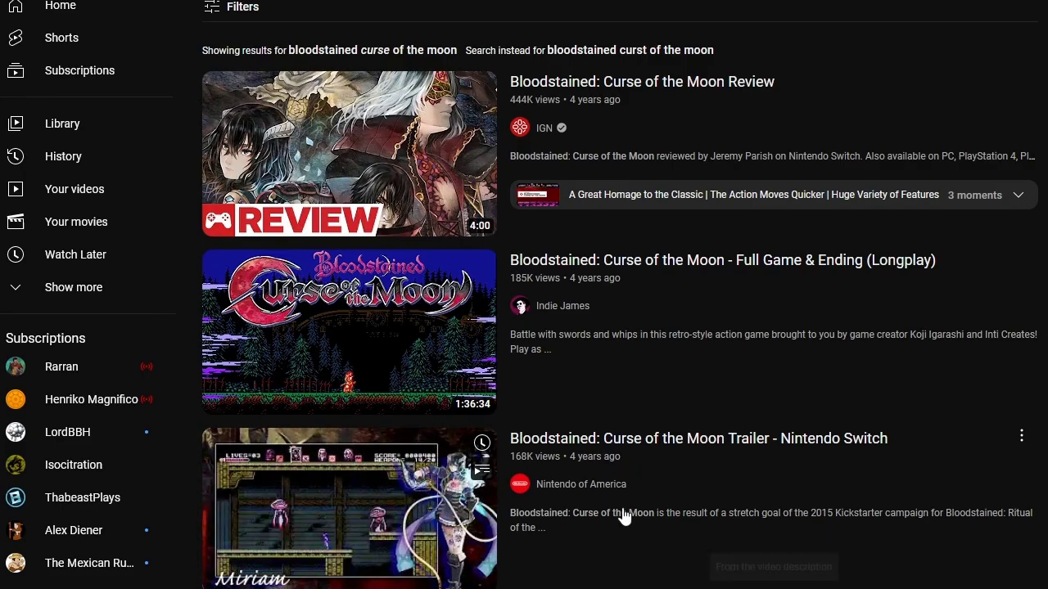
Play the Bloodstained: Curse of the Moon Nintendo Switch trailer in theater mode.
click(659, 440)
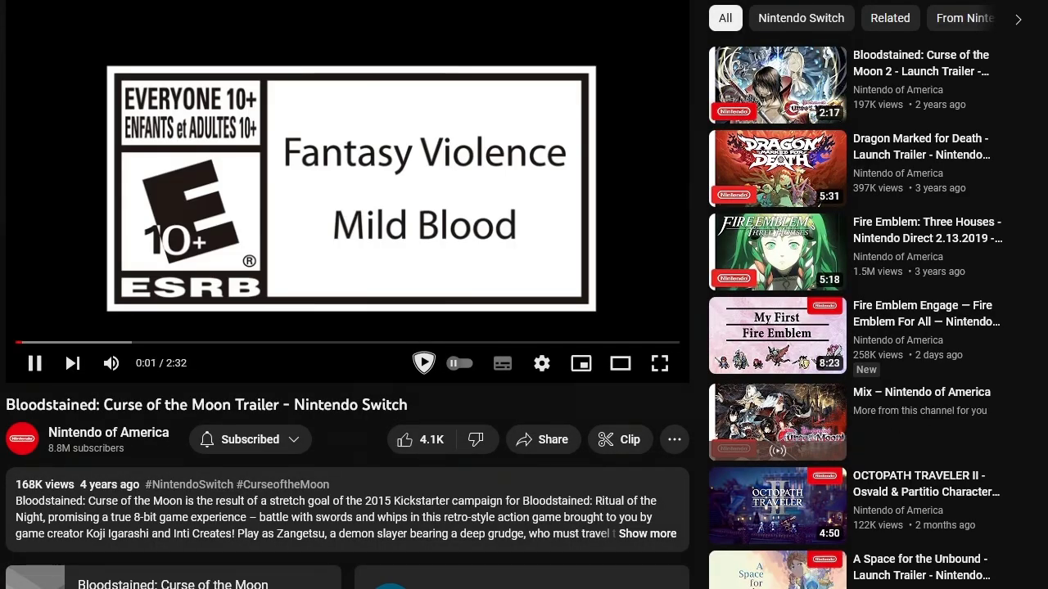
click(619, 363)
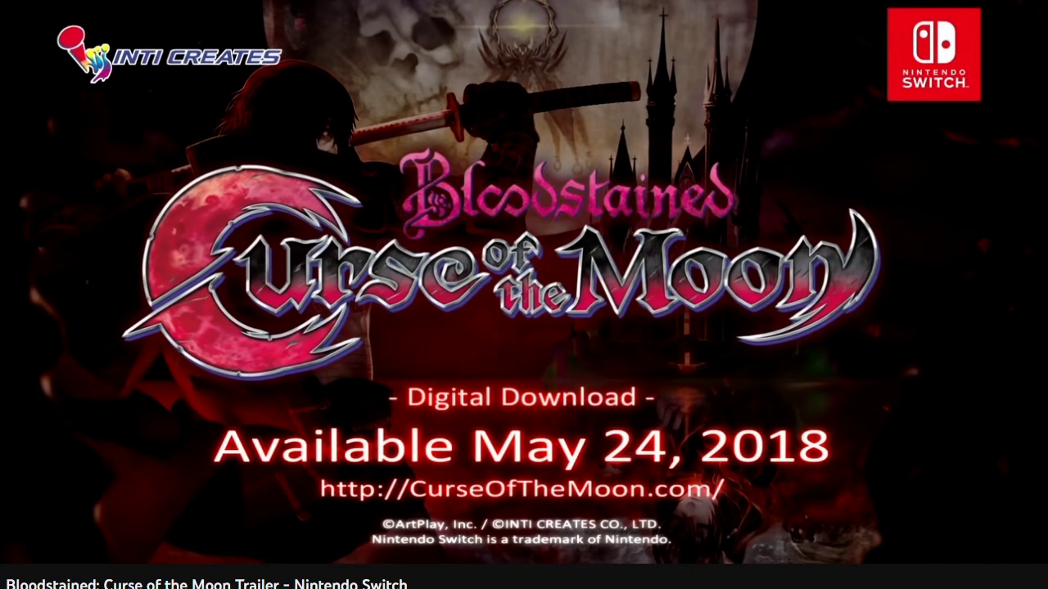
Pause the trailer at 2:21, check bucket.txt, and dismiss the pixel-art prompt result.
click(50, 547)
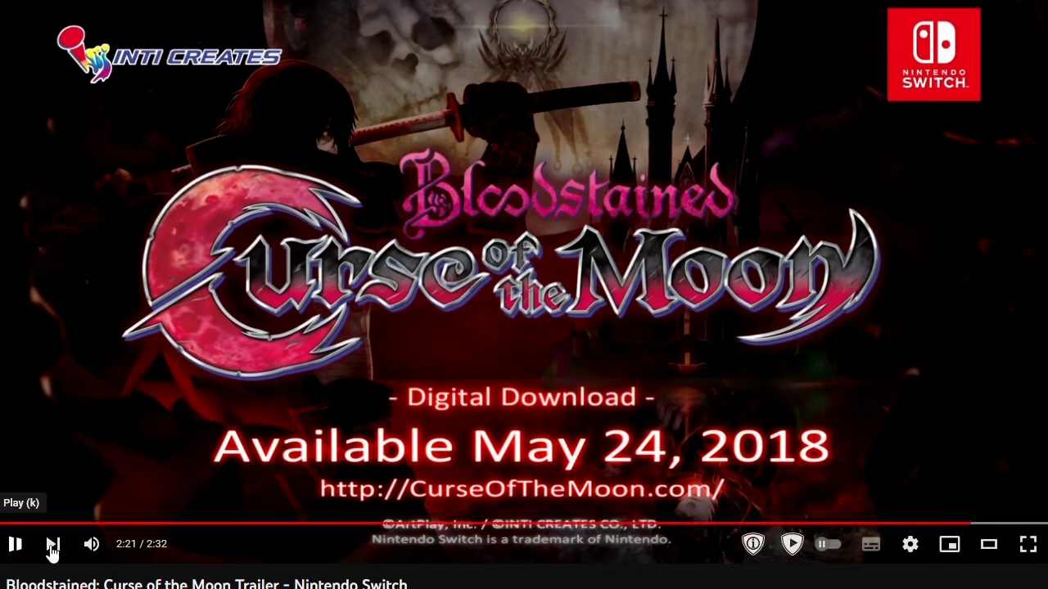
key(alt+Tab)
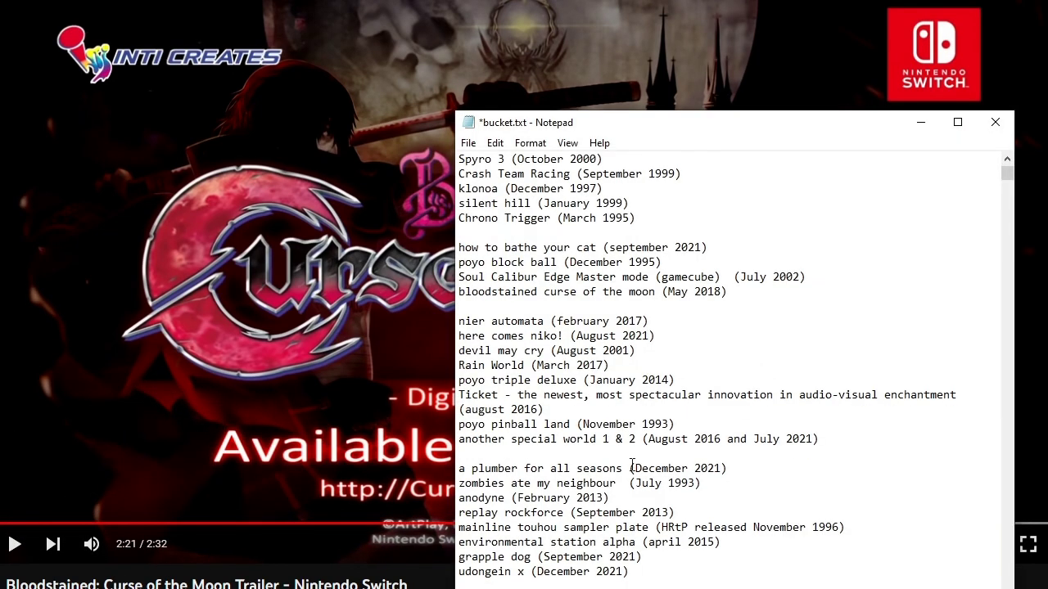
click(557, 293)
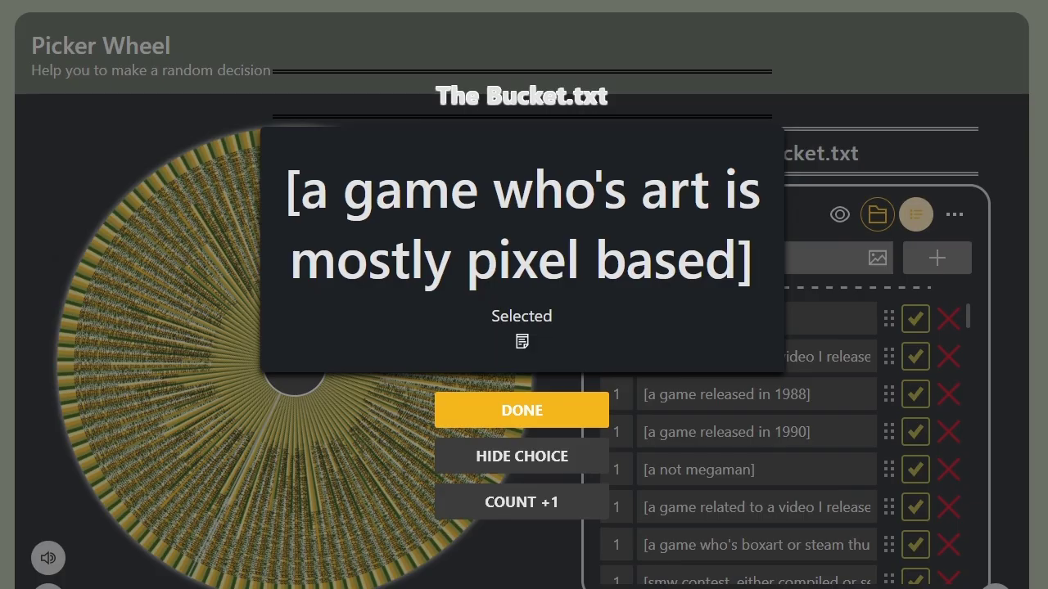
click(499, 416)
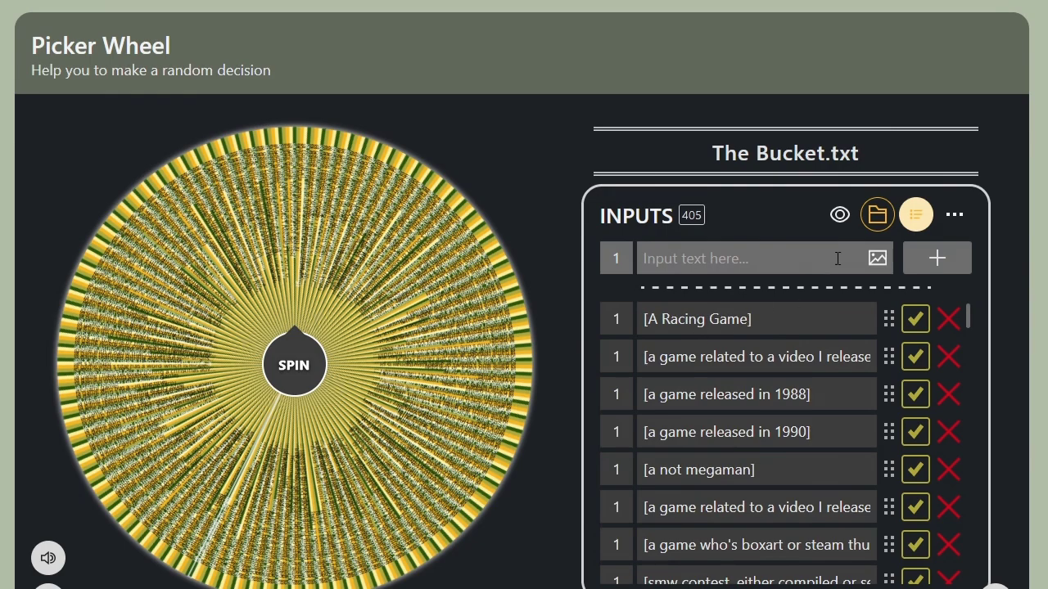
click(876, 216)
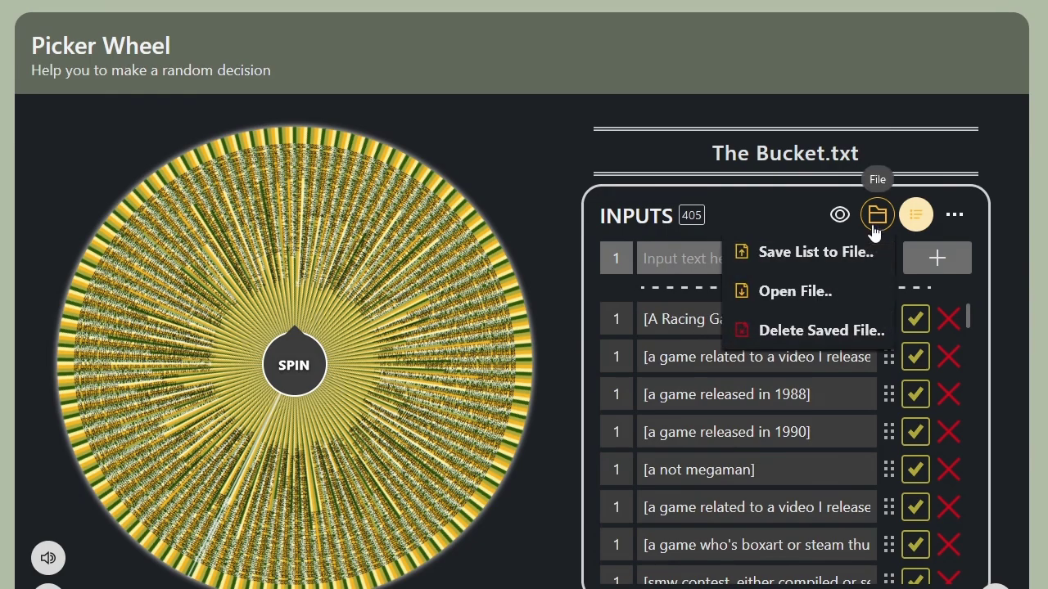
Load the saved list 'D: Wheel of Sequels and Offshoots' with its 326 entries.
click(775, 299)
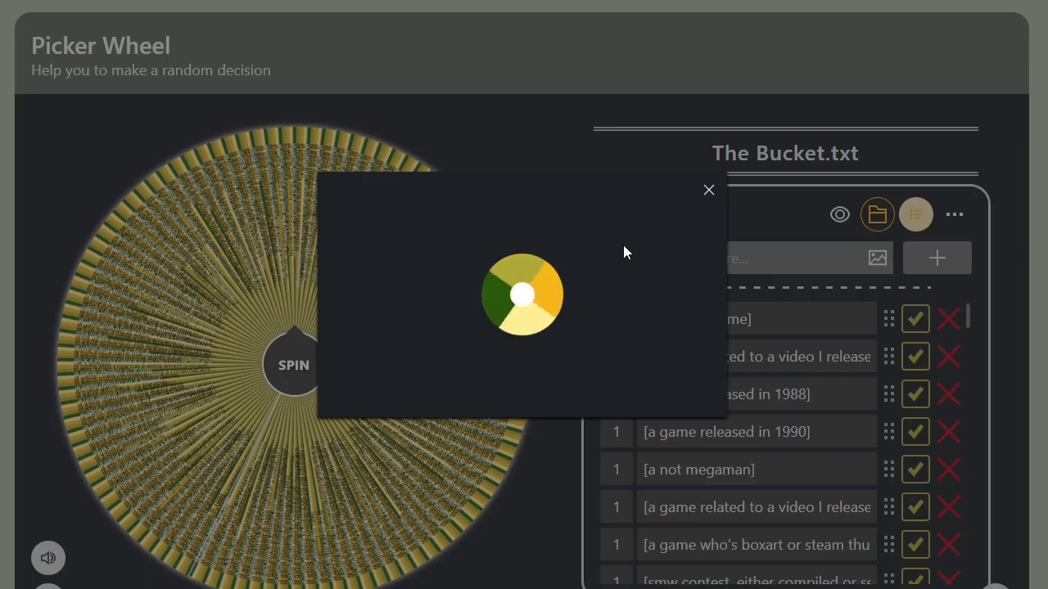
click(659, 277)
scroll(487, 360, down, 1)
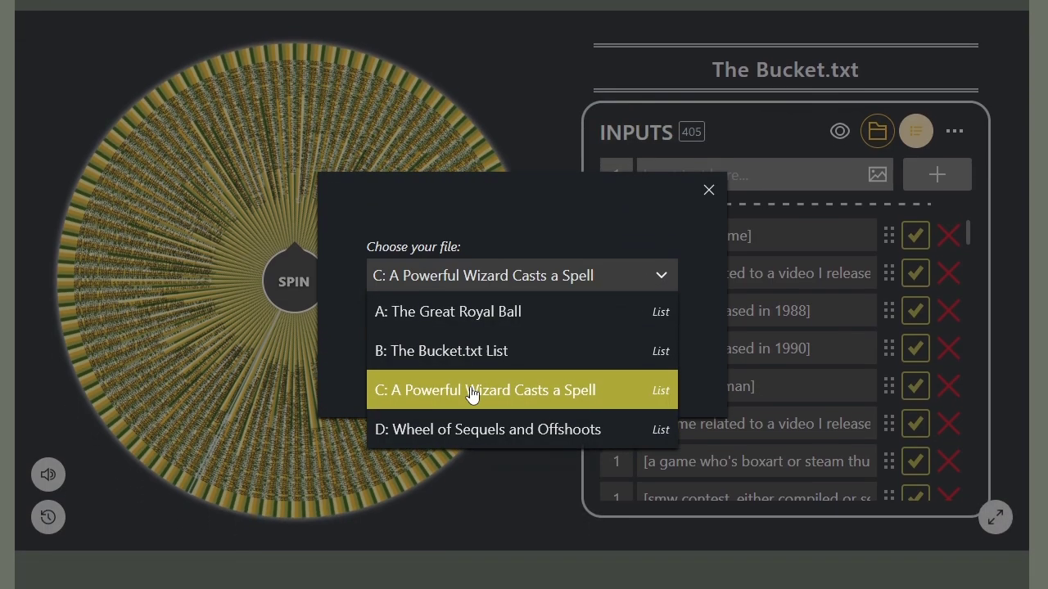
scroll(473, 351, up, 1)
click(467, 429)
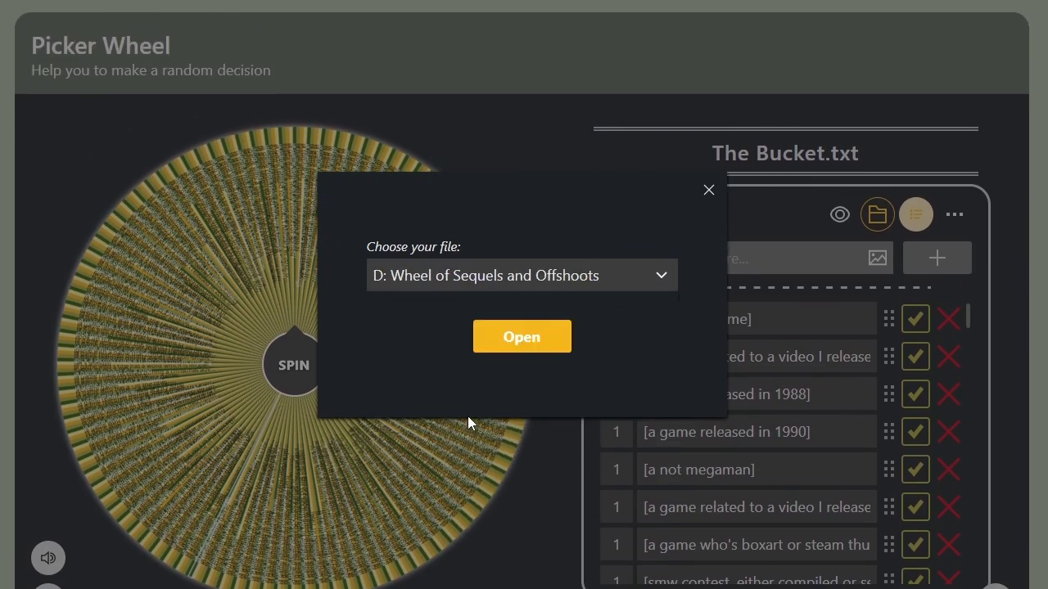
click(527, 340)
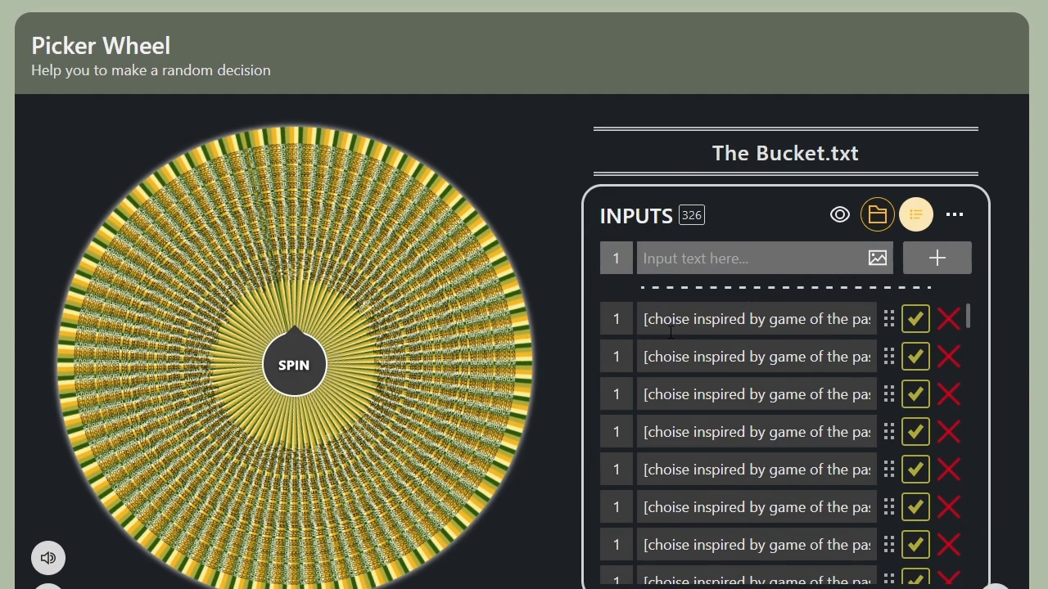
click(953, 218)
Shuffle and spin to '[choise inspired by game of the past: wario land 3]', then open bucket.txt.
click(870, 340)
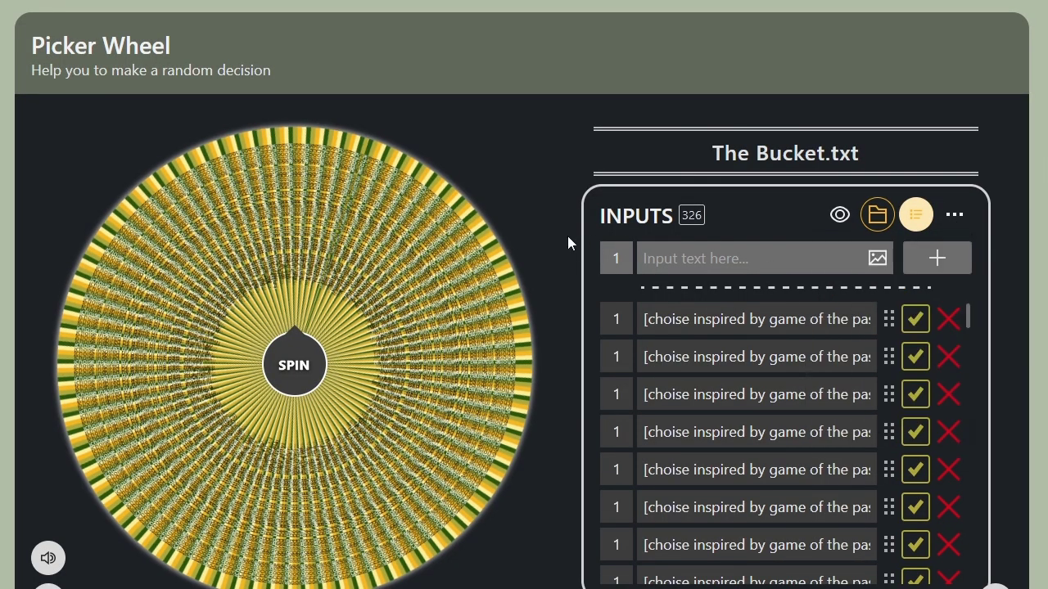
click(295, 372)
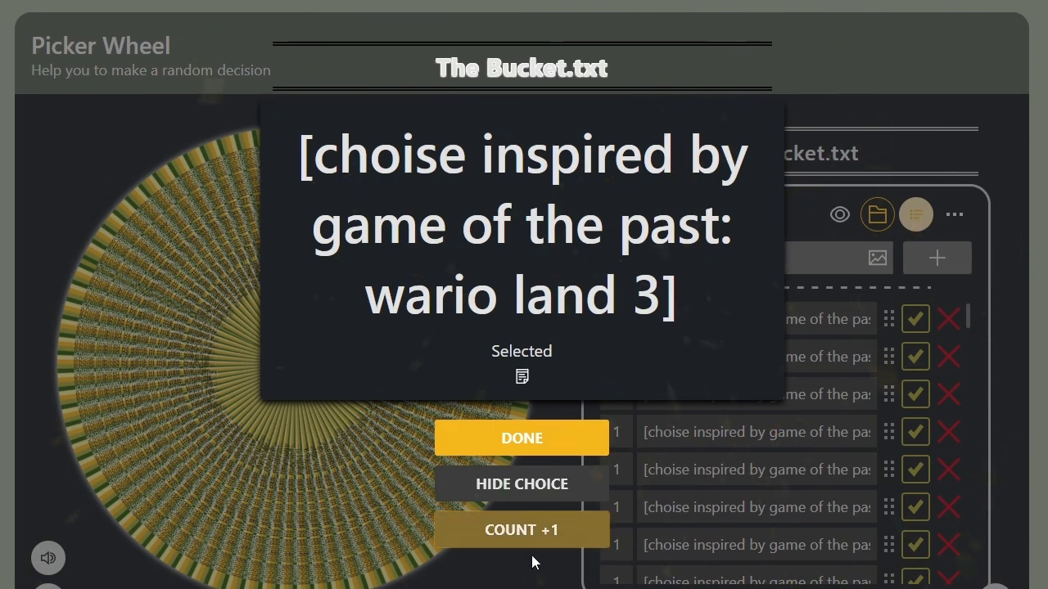
key(alt+Tab)
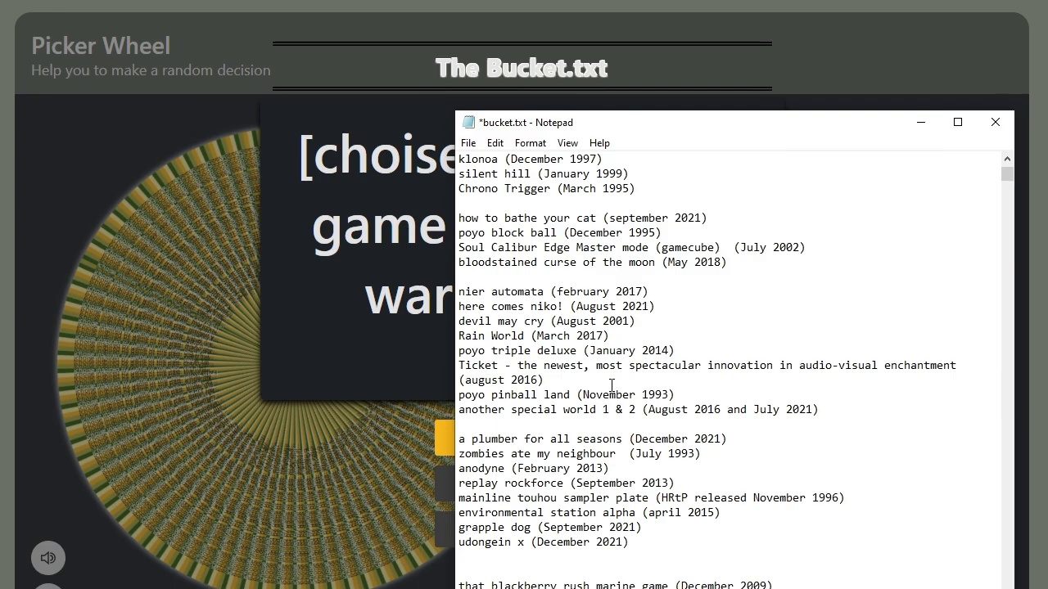
Search bucket.txt for 'wario' entries.
click(619, 373)
key(ctrl+f)
text(wario)
key(Return)
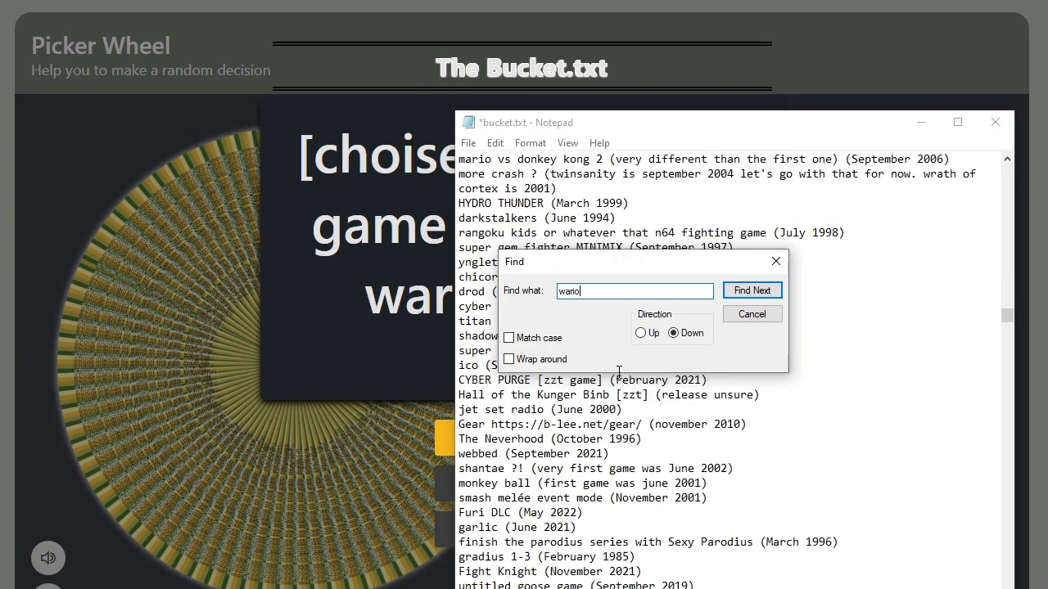
click(776, 262)
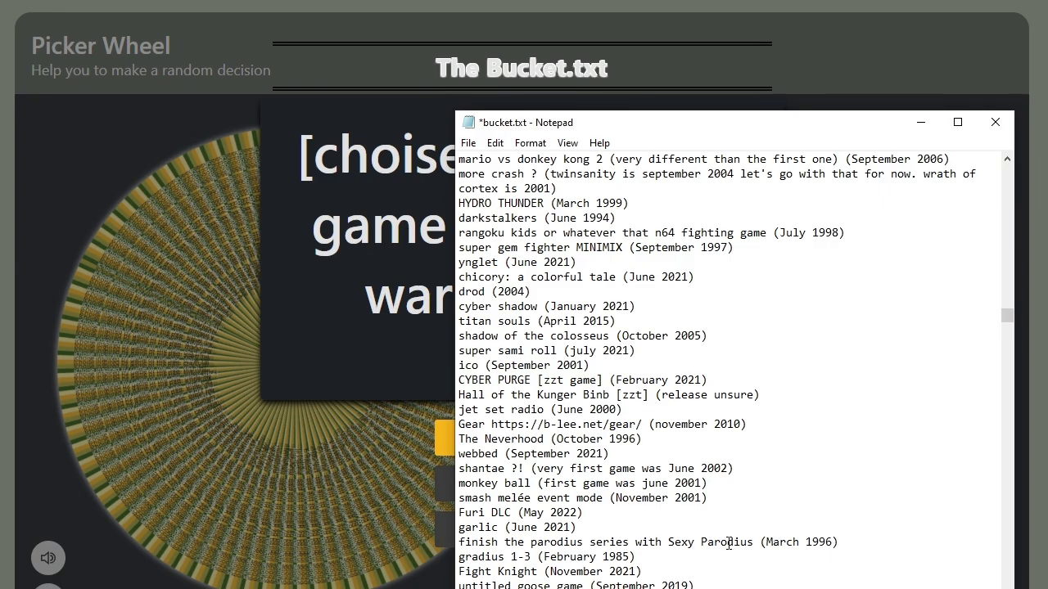
Return to the top of bucket.txt and place the caret after bloodstained curse of the moon (May 2018).
scroll(687, 544, up, 20)
scroll(684, 559, up, 20)
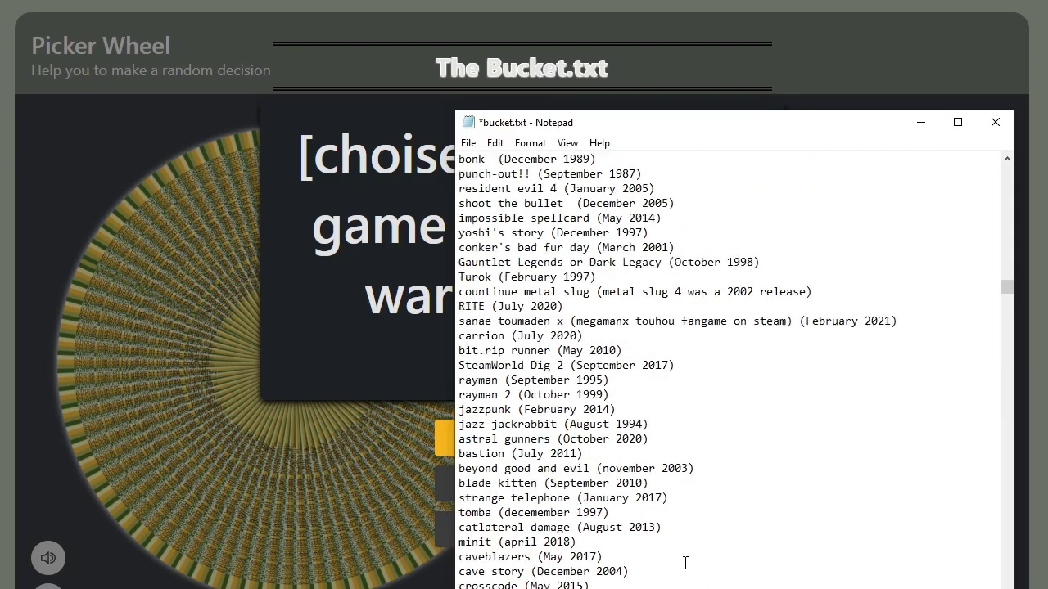
scroll(677, 578, up, 2)
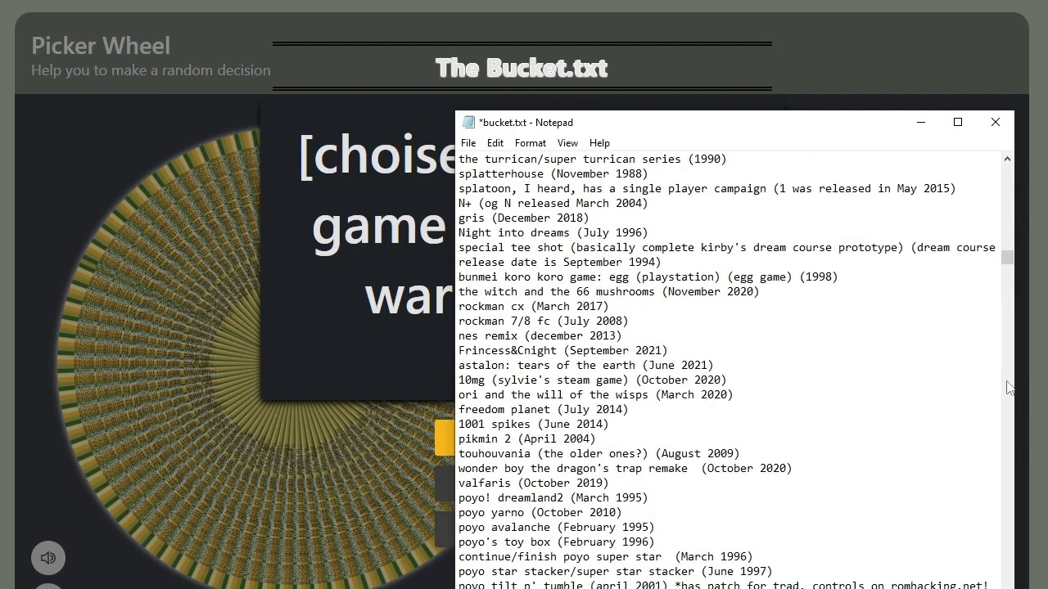
drag(1009, 266, 1006, 173)
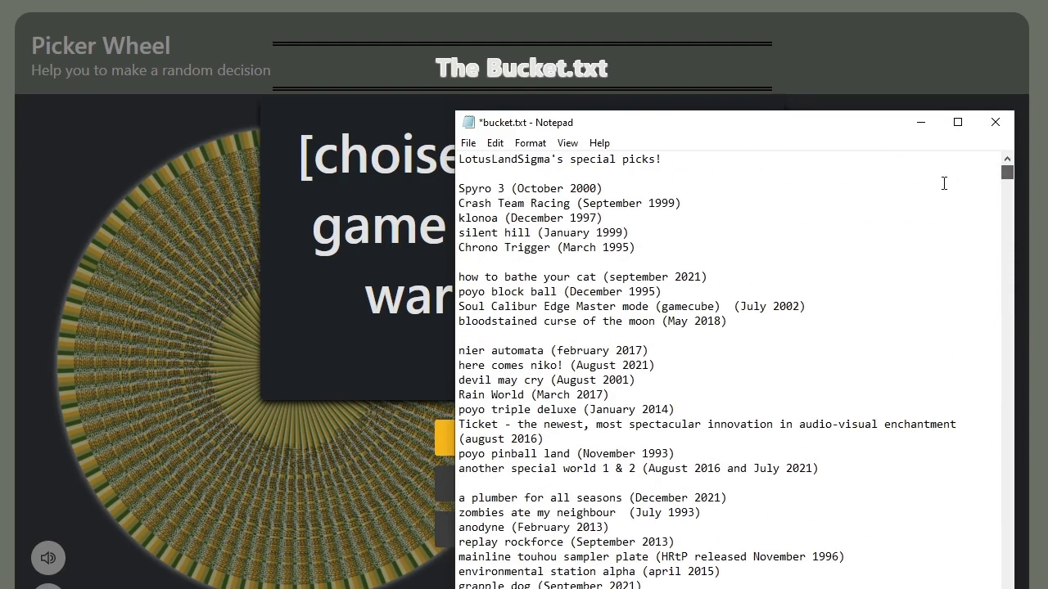
click(734, 319)
Add warioware (march 2003) on a new line below bloodstained curse of the moon.
key(Return)
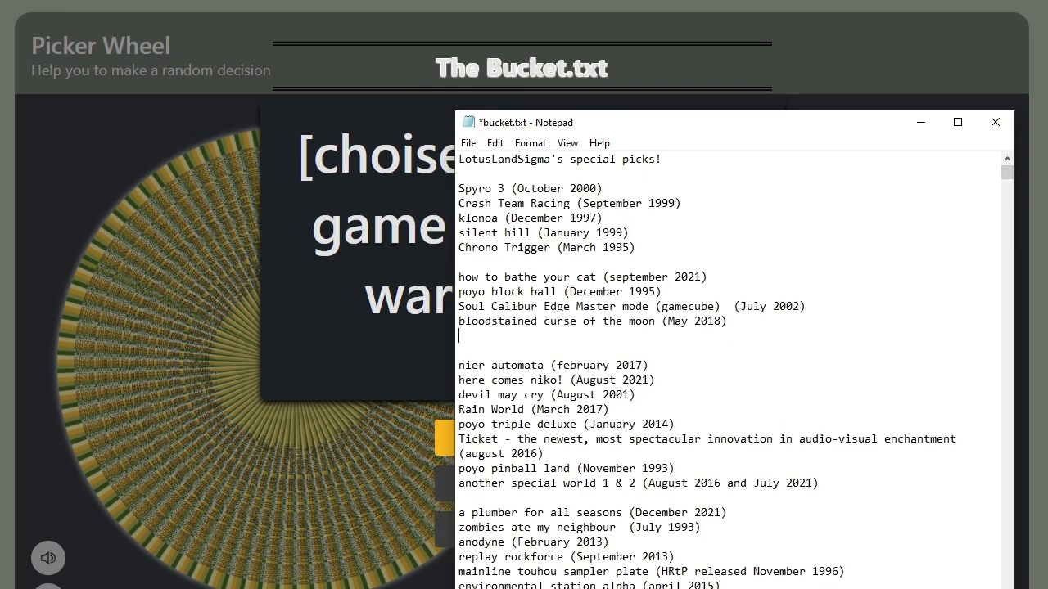
text(warioware (march 2003))
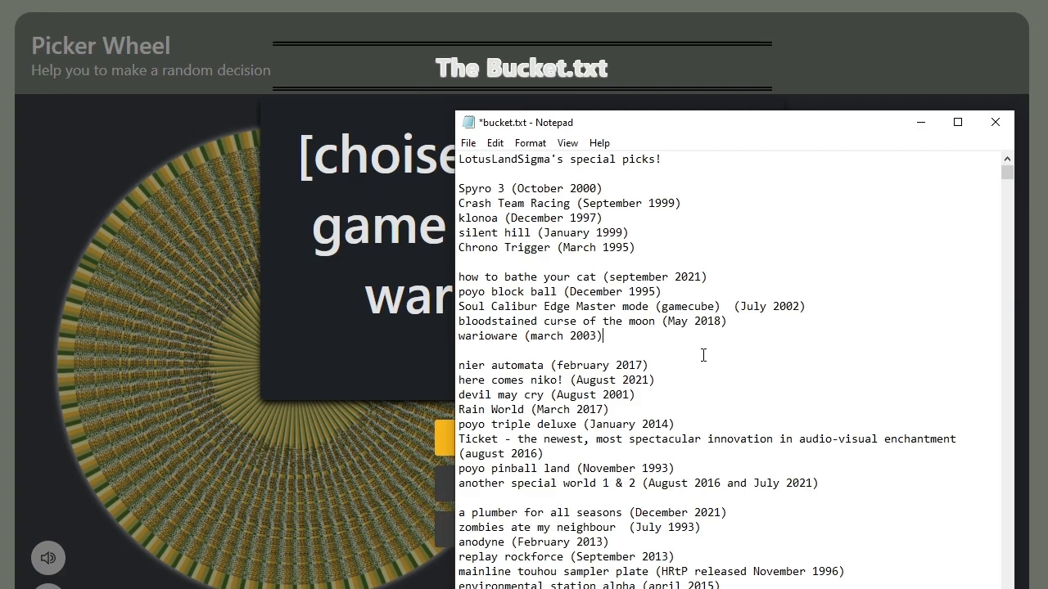
scroll(703, 357, down, 1)
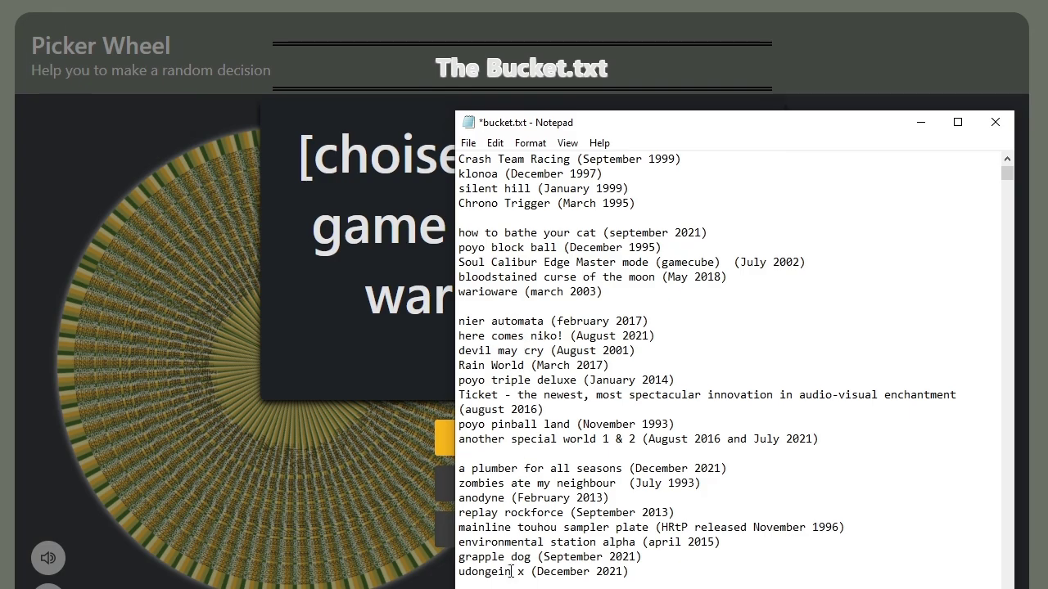
Dismiss the wario land 3 wheel result and return to bucket.txt.
click(44, 431)
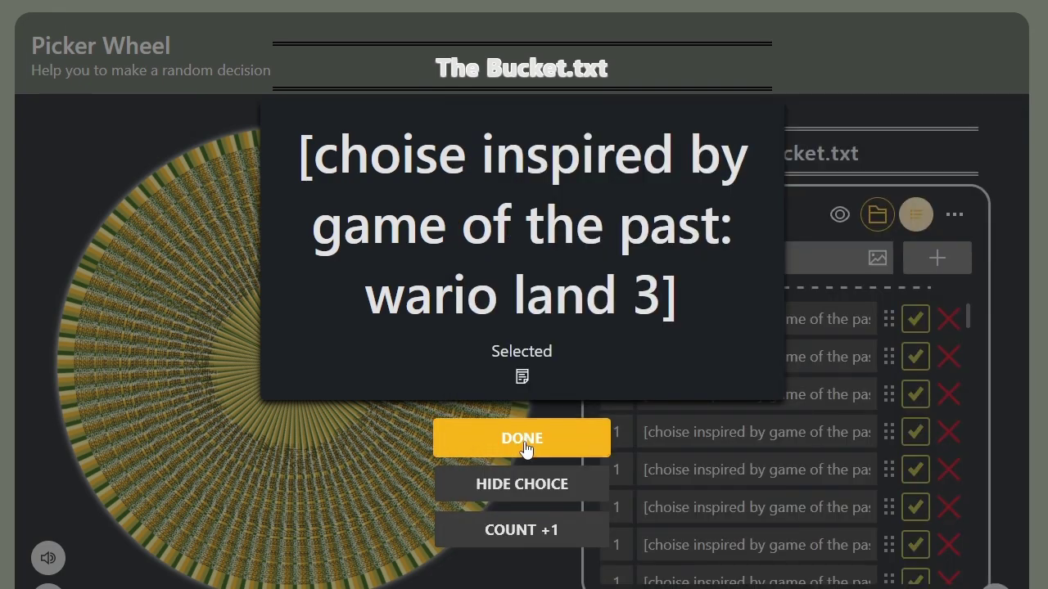
click(523, 446)
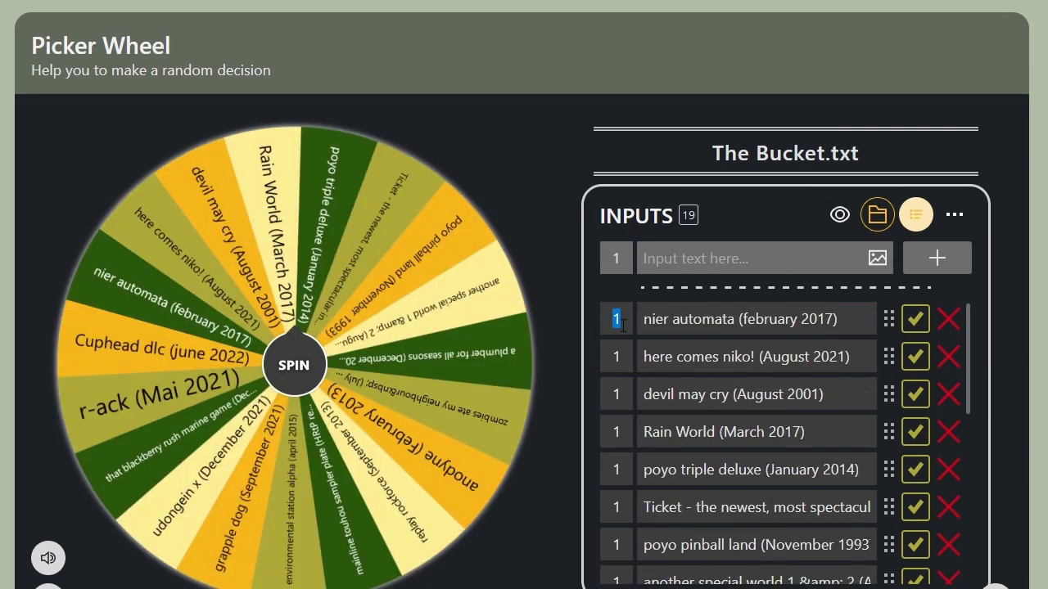
key(alt+Tab)
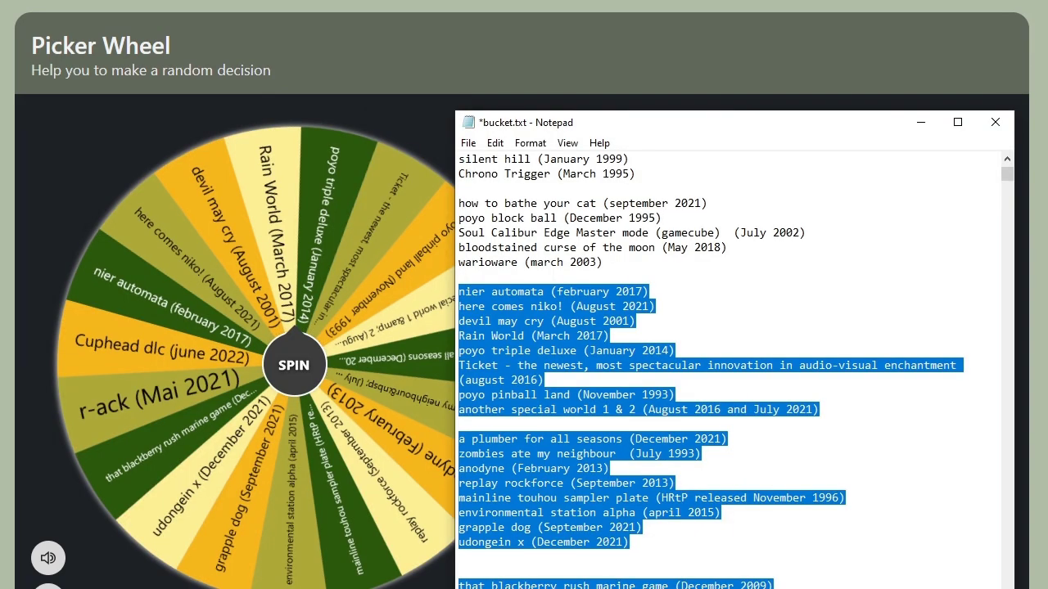
click(632, 483)
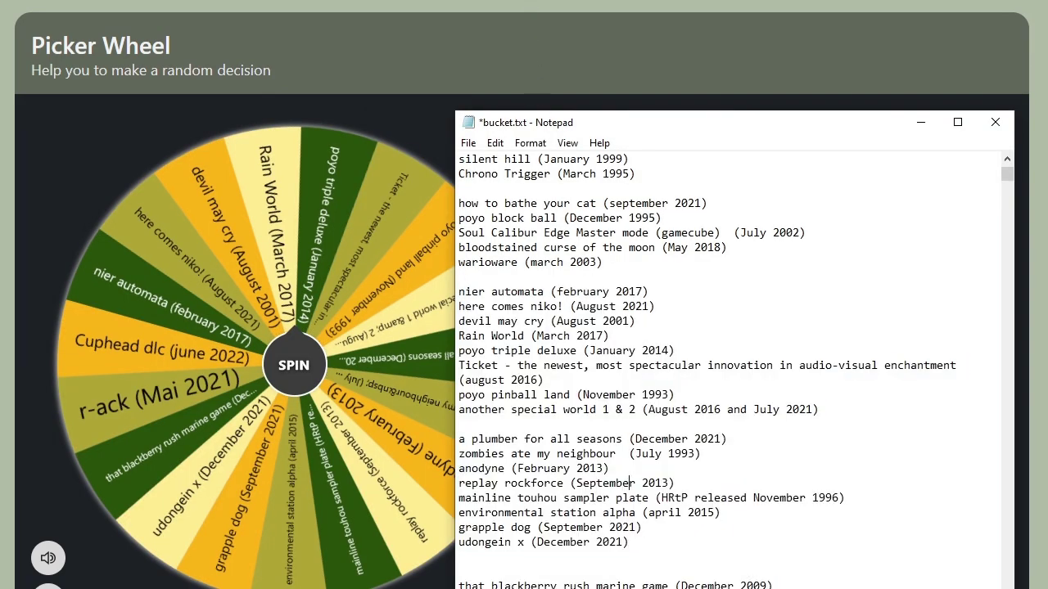
Set the weight to 2 for the first seven games, starting with nier automata.
key(alt+Tab)
drag(627, 319, 610, 319)
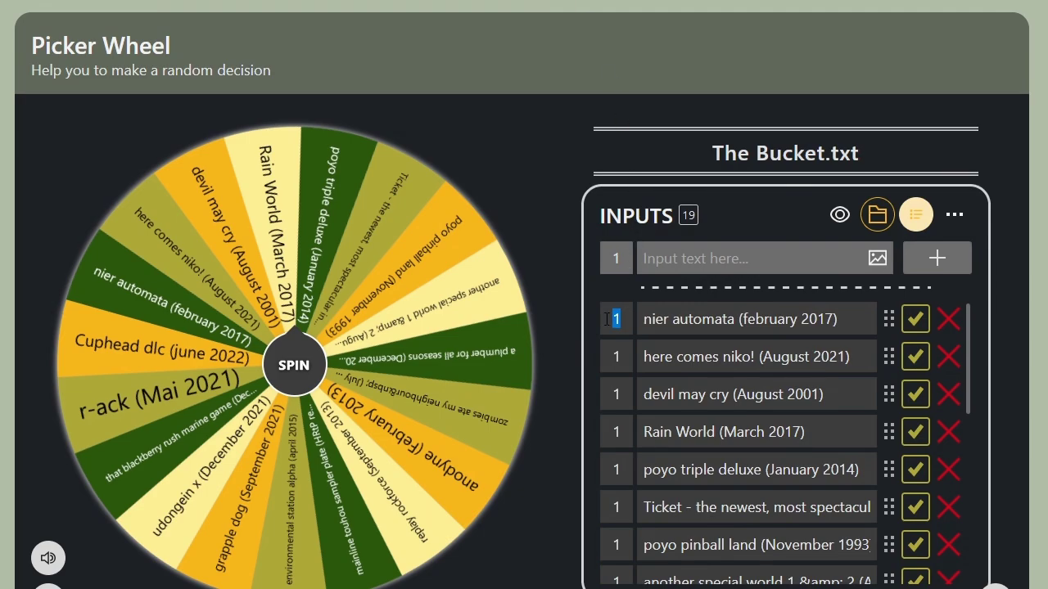
text(2)
key(Tab)
text(2)
key(Tab)
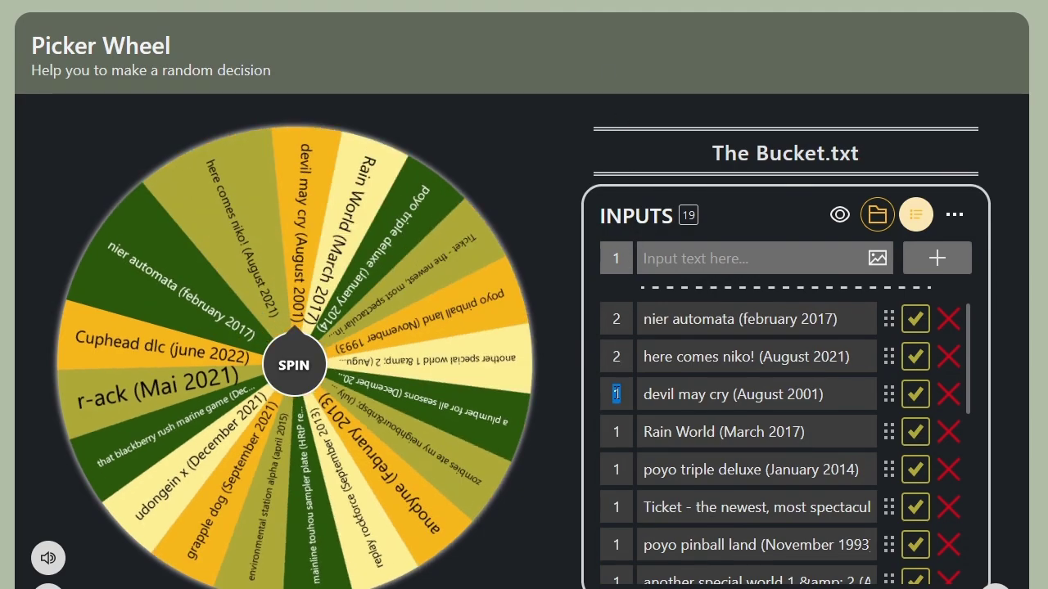
text(2)
key(Tab)
text(2)
key(Tab)
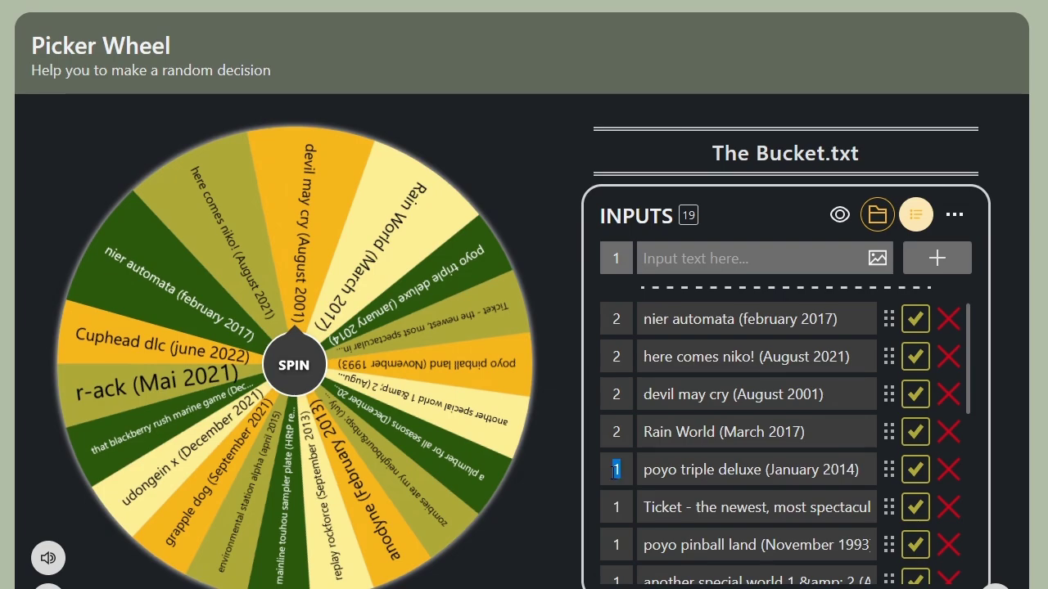
text(2)
key(Tab)
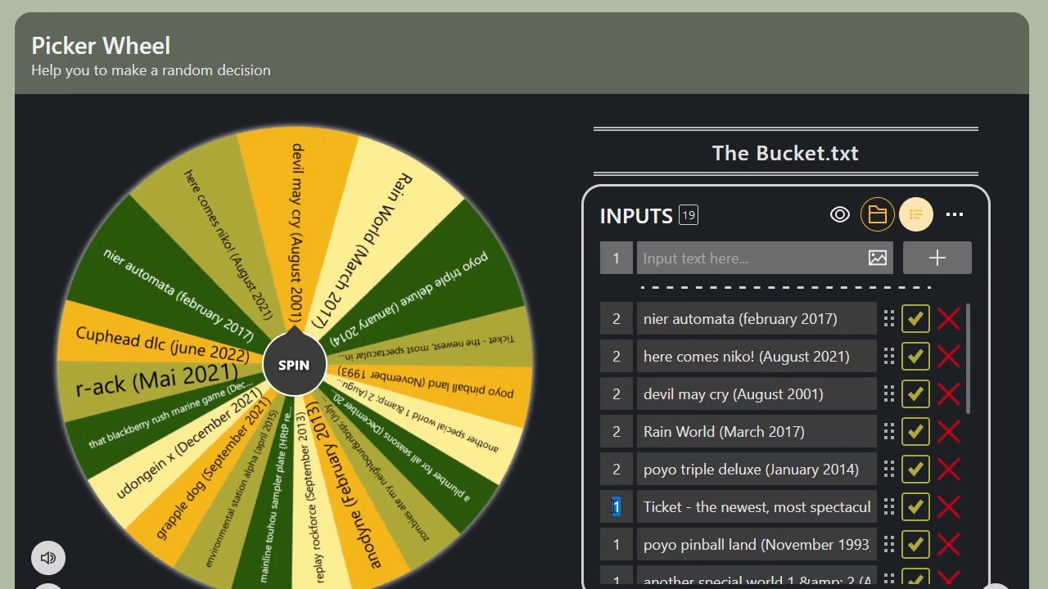
text(2)
key(Tab)
text(2)
Set another special world's weight to 2 as well.
scroll(628, 516, down, 2)
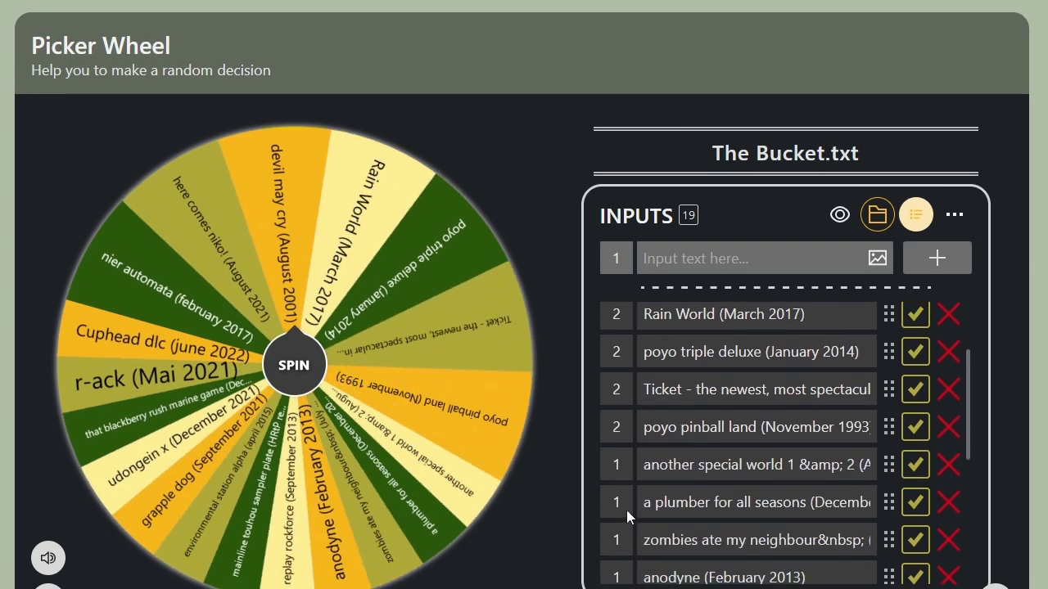
double_click(617, 464)
text(2)
scroll(637, 462, down, 4)
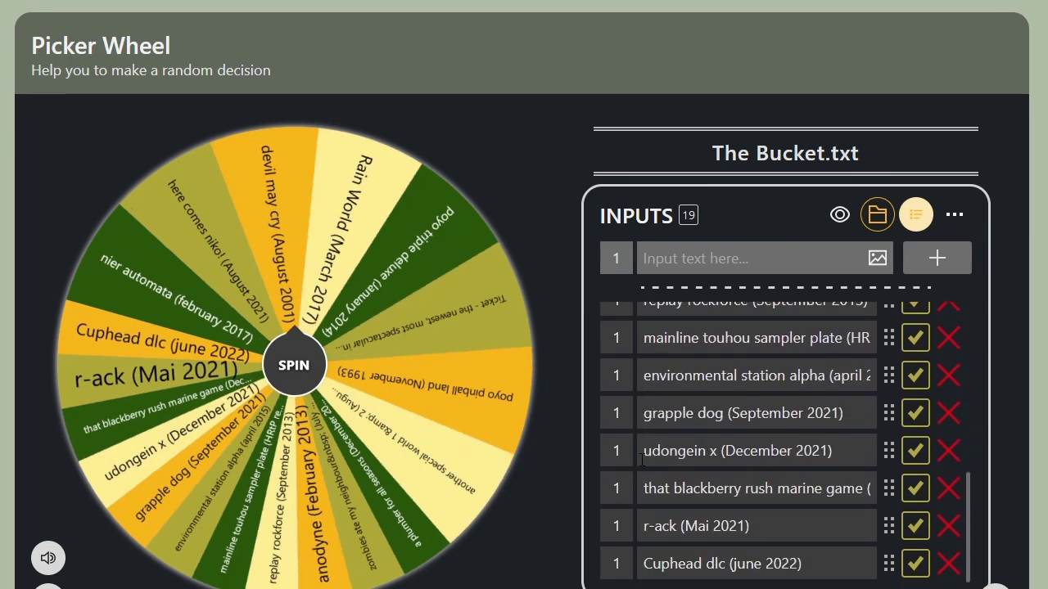
scroll(642, 460, up, 5)
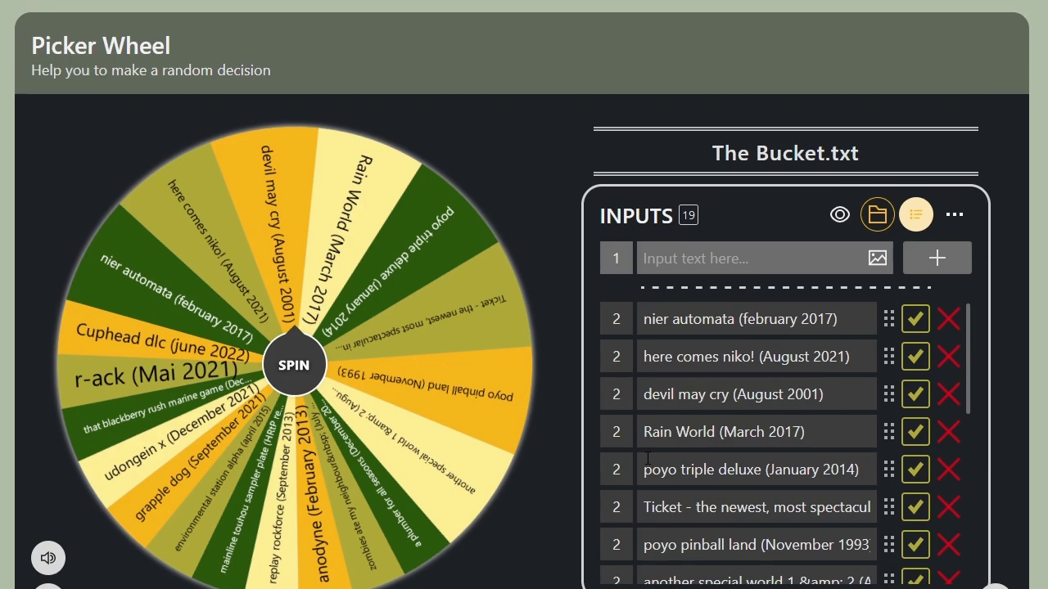
scroll(677, 431, down, 2)
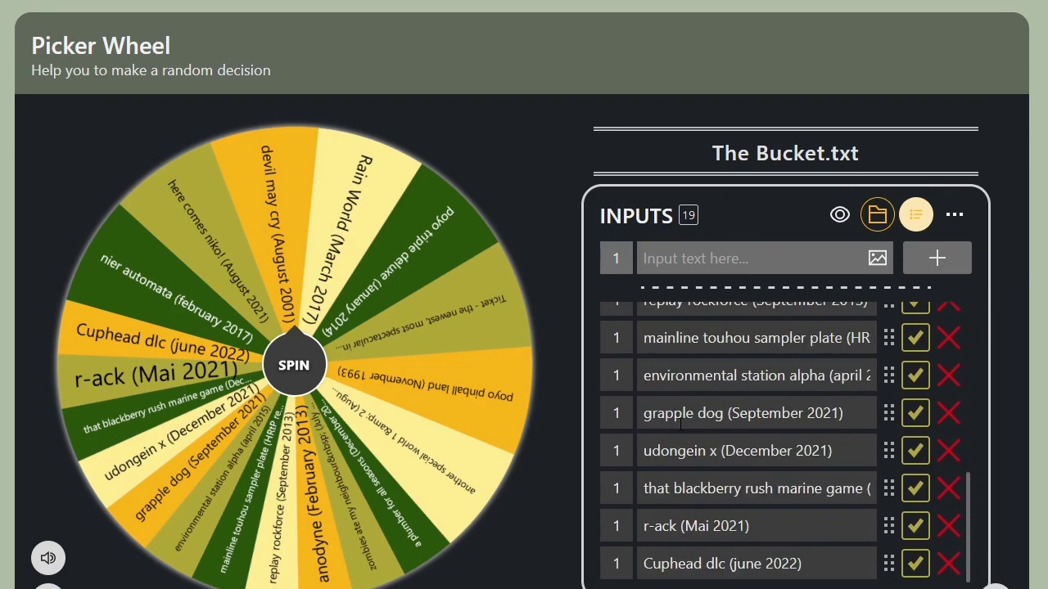
scroll(677, 431, up, 2)
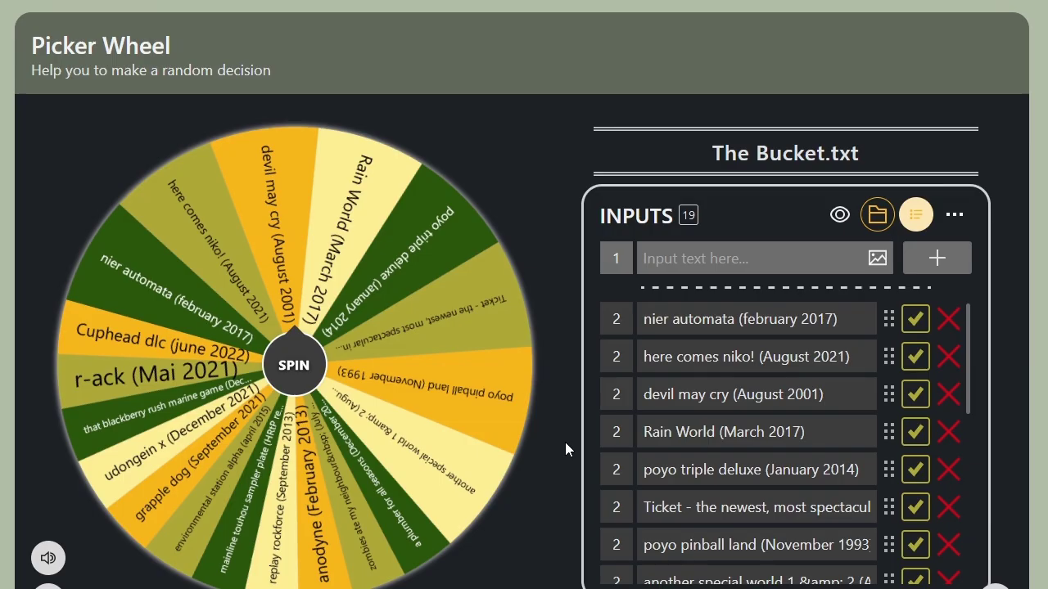
Spin the wheel, getting here comes niko! (August 2021), and dismiss the result.
click(293, 368)
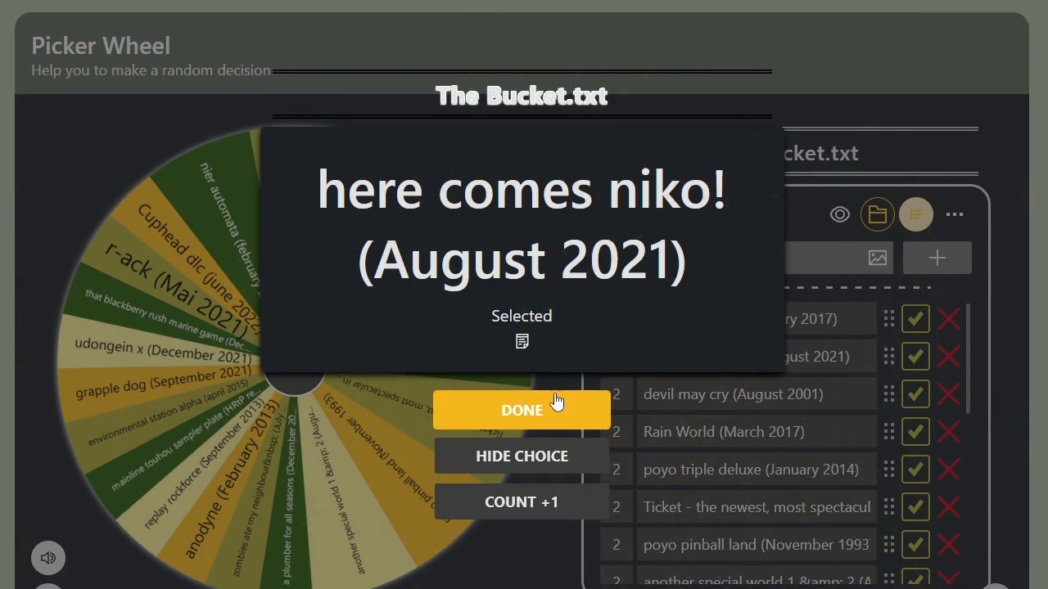
click(510, 404)
Move the here comes niko! (August 2021) line to just after warioware (march 2003).
key(alt+Tab)
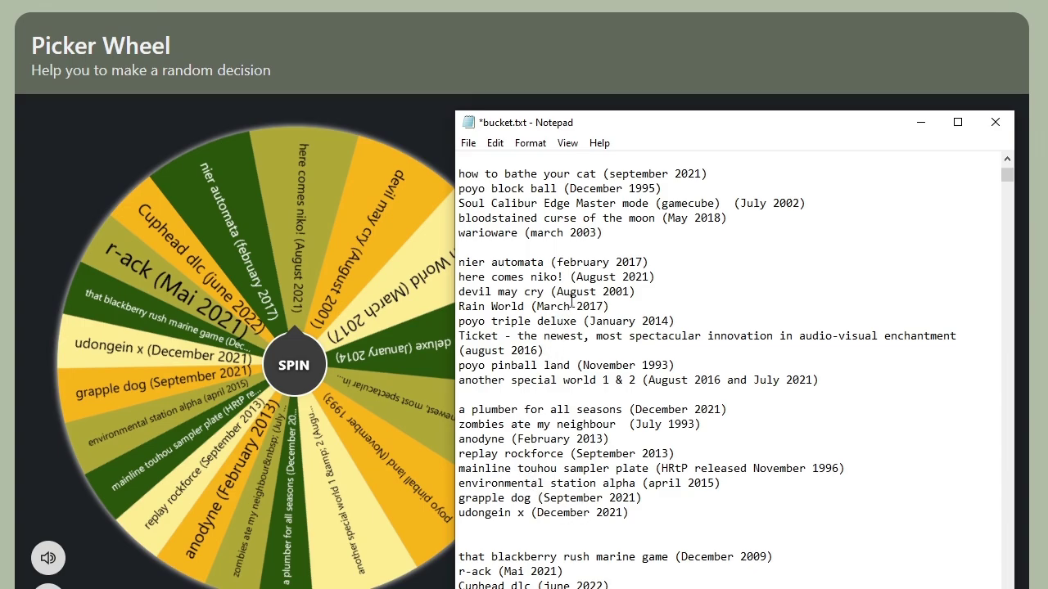
drag(661, 277, 457, 279)
key(ctrl+c)
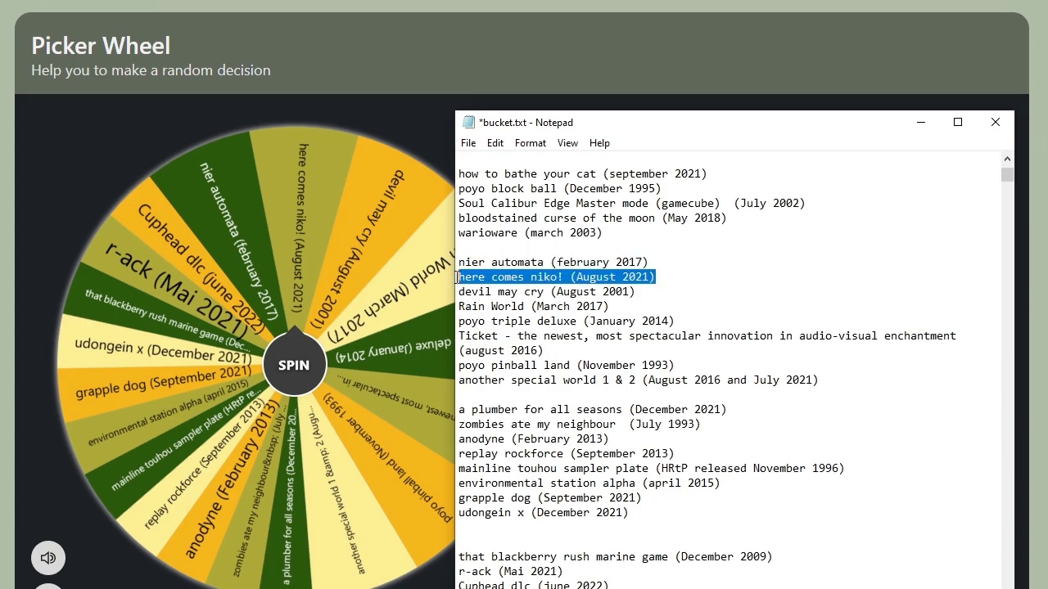
key(Delete)
key(Delete)
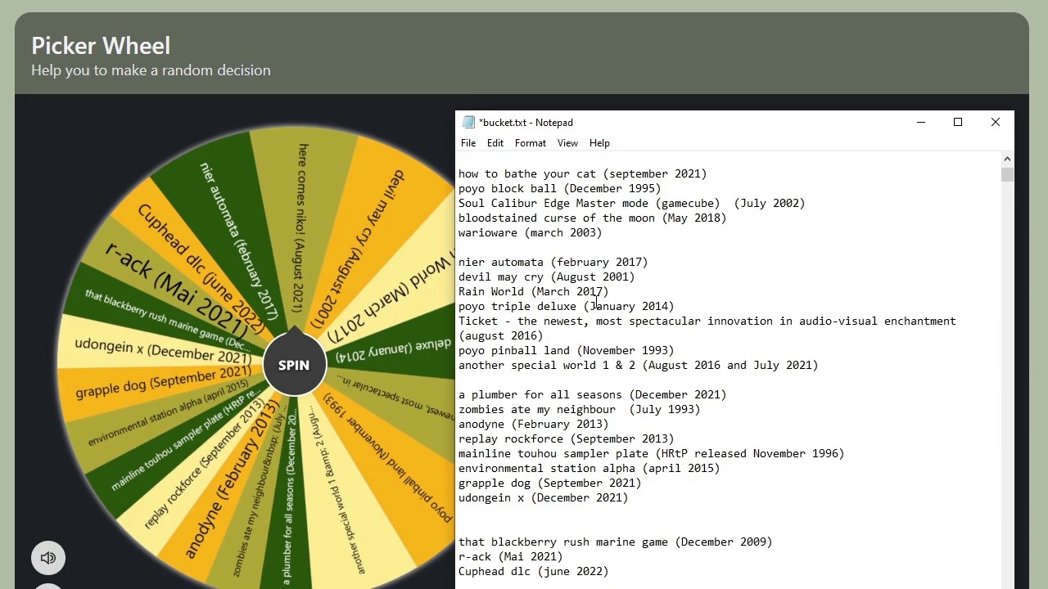
key(Up)
key(Up)
key(Up)
key(End)
key(Return)
key(Return)
key(ctrl+v)
scroll(630, 306, up, 3)
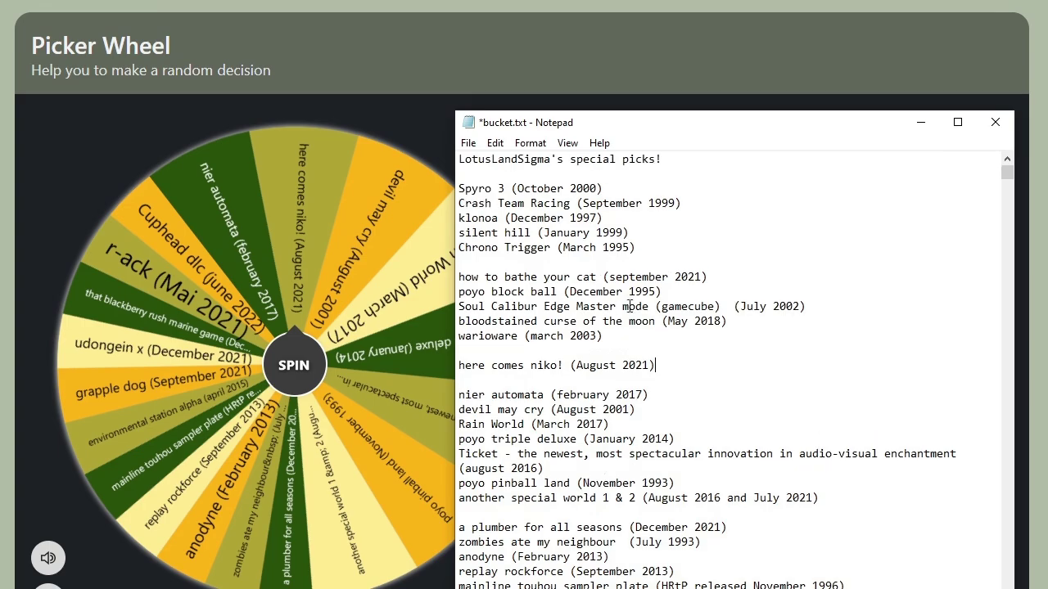